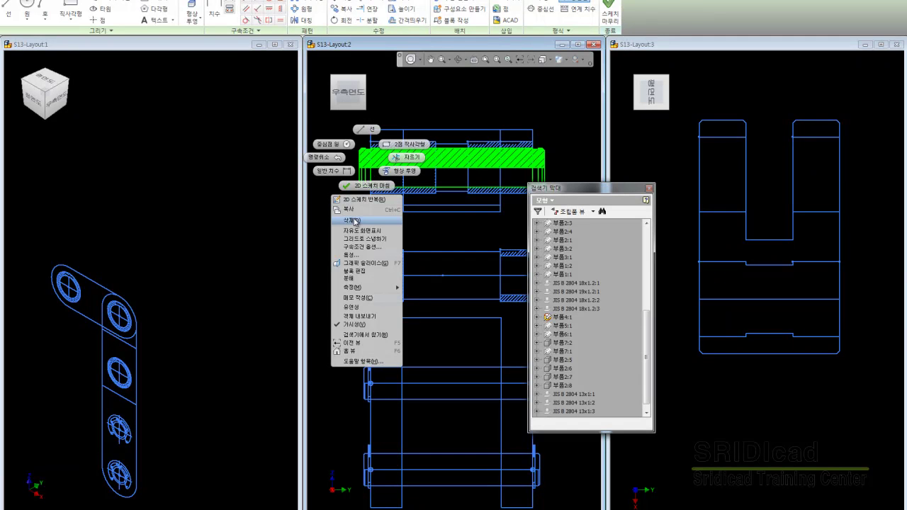
- Delete the stray sketch line and the lower sketch rectangle from the side view
click(355, 222)
scroll(418, 298, up, 3)
scroll(410, 234, up, 3)
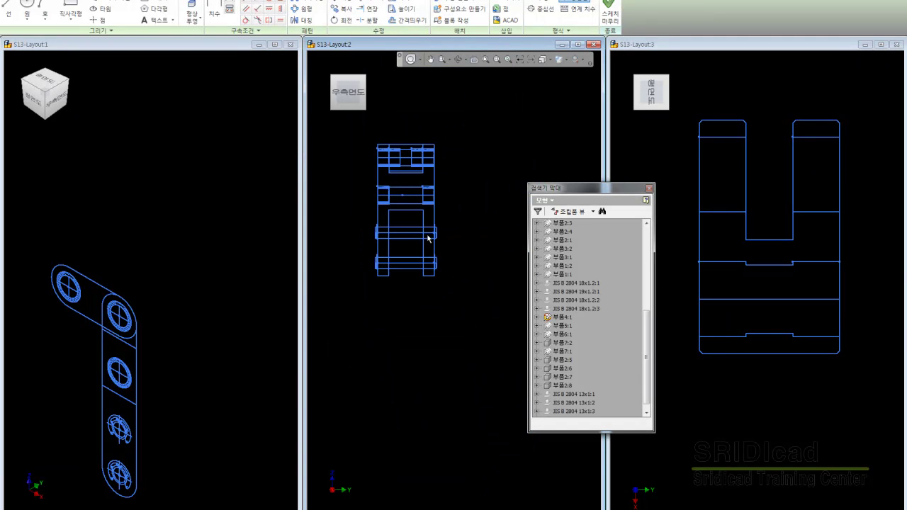
click(415, 230)
scroll(410, 241, down, 3)
right_click(407, 239)
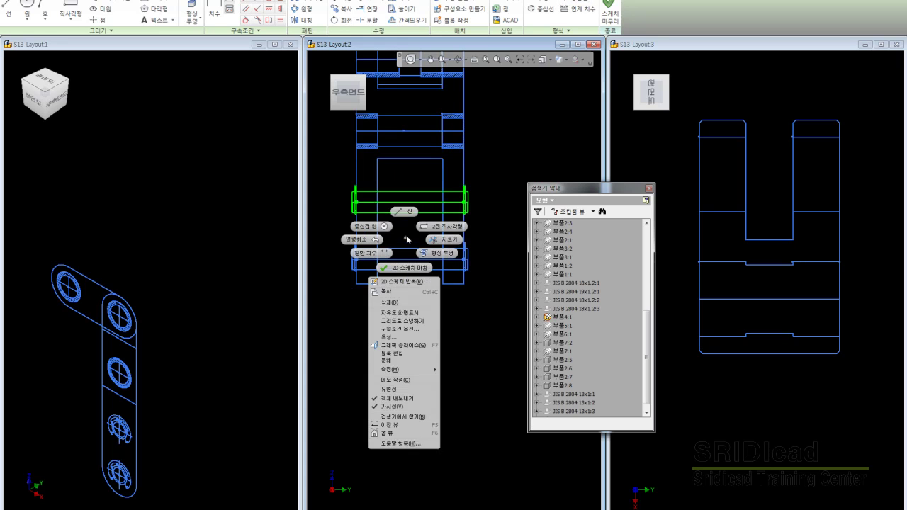
click(389, 303)
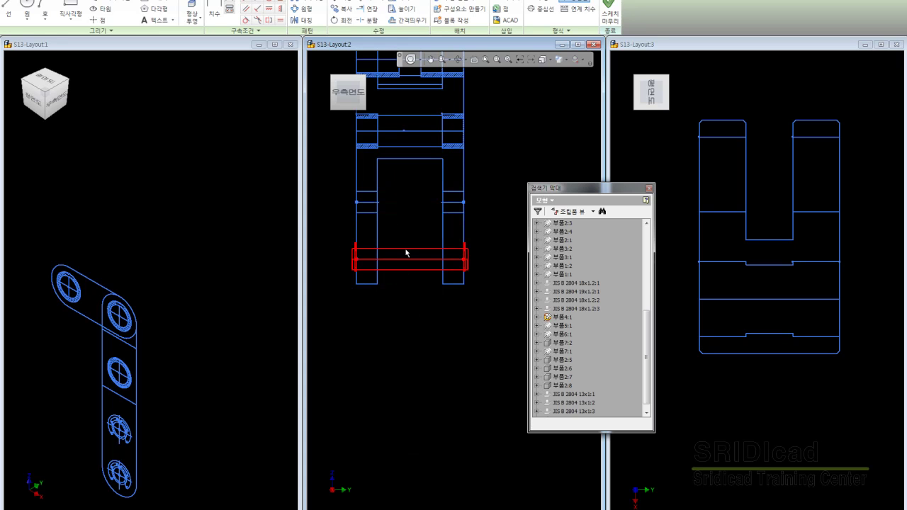
click(408, 252)
right_click(406, 253)
click(397, 310)
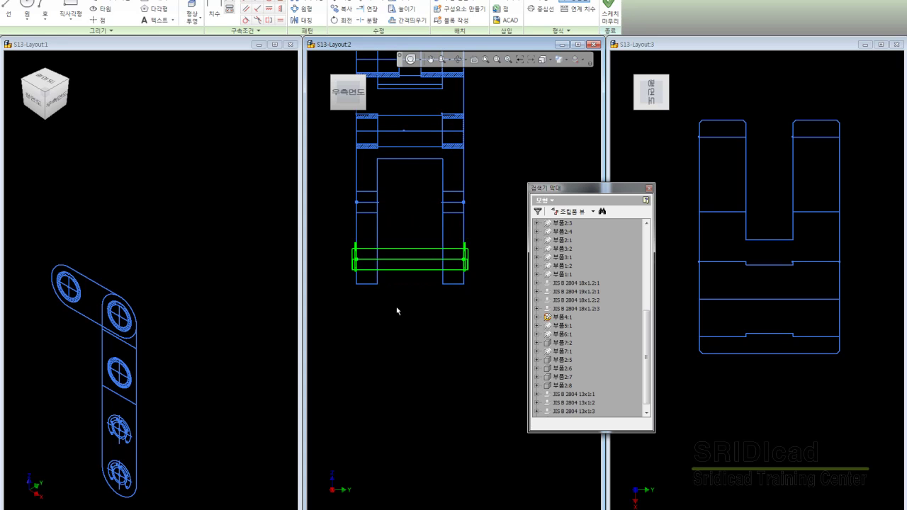
- Window-select and delete the leftover sketch geometry and the side sketch lines
middle_drag(406, 225, 413, 316)
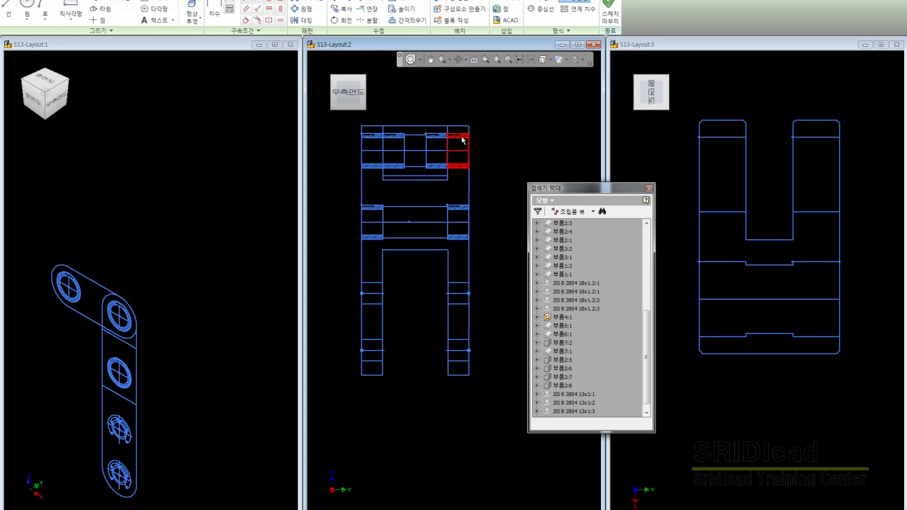
drag(491, 381, 345, 210)
right_click(343, 211)
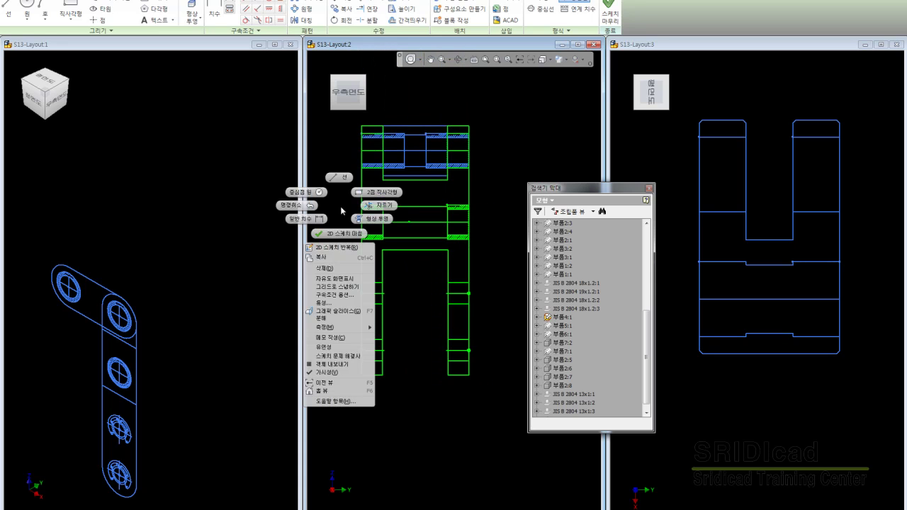
click(331, 270)
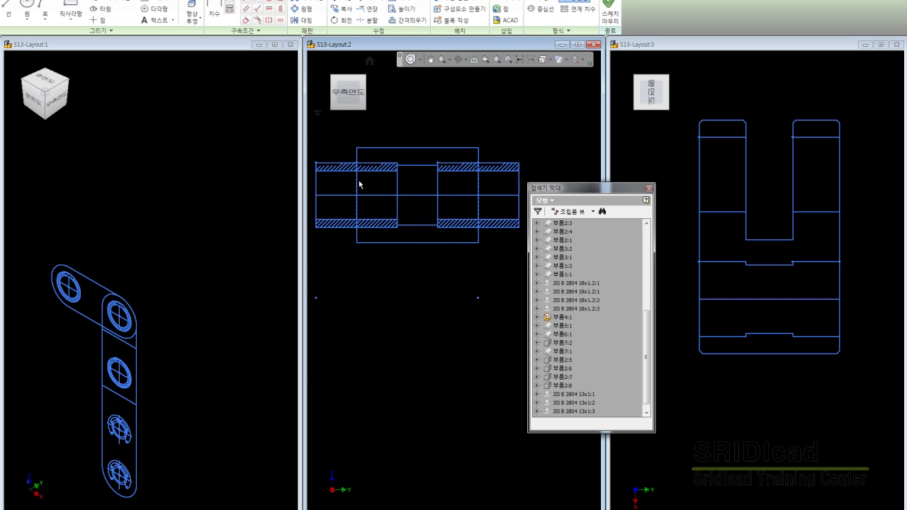
drag(322, 166, 479, 218)
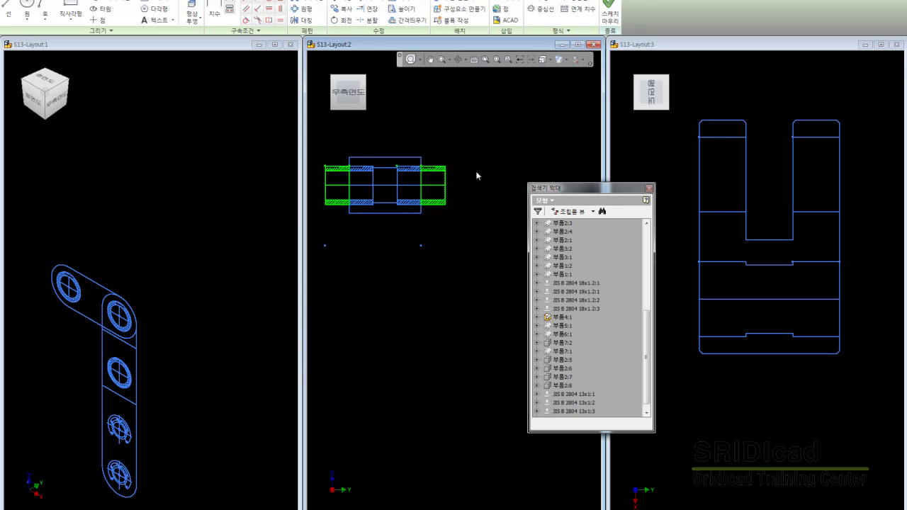
right_click(477, 175)
click(461, 234)
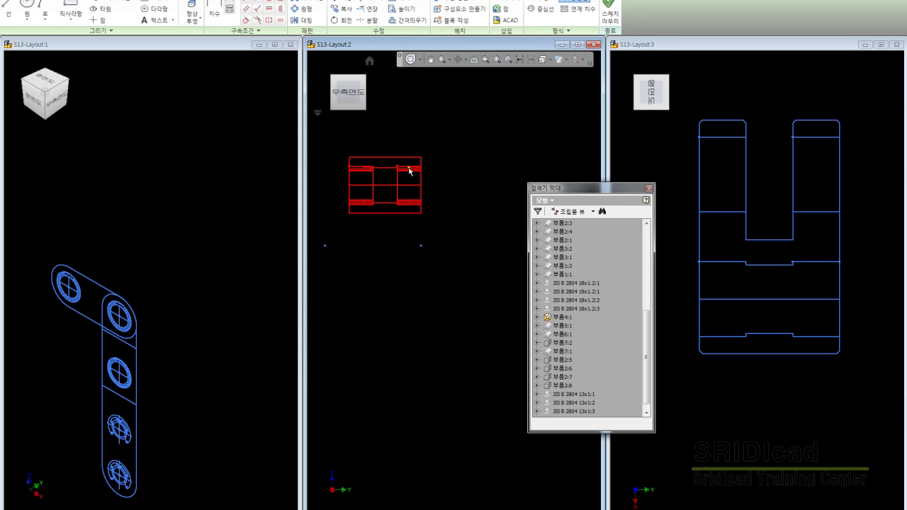
- Hide the left and right hatched bushing sections so only the notched outline remains
click(408, 171)
right_click(409, 171)
click(460, 326)
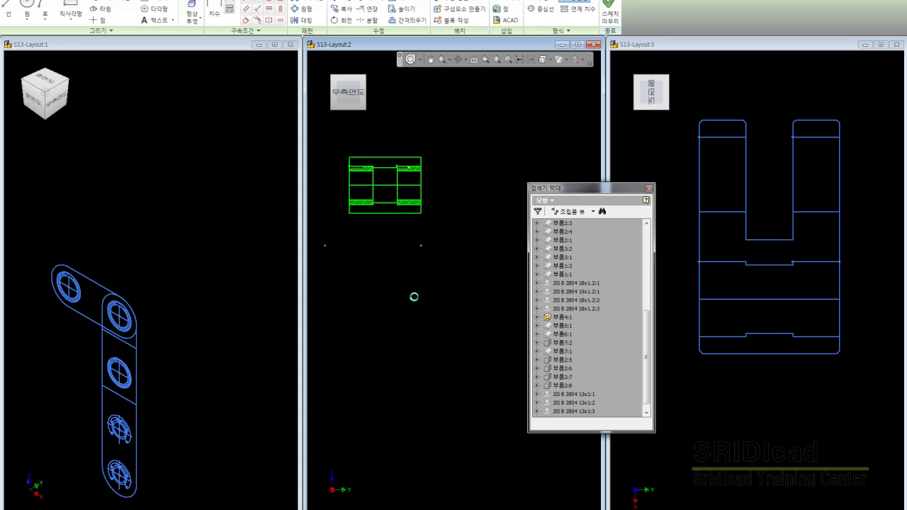
scroll(363, 172, up, 2)
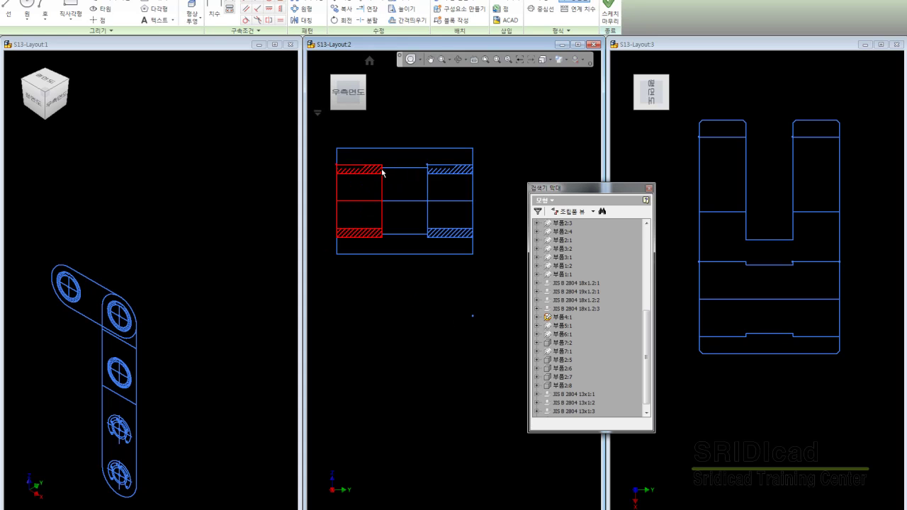
click(381, 172)
right_click(380, 172)
click(365, 229)
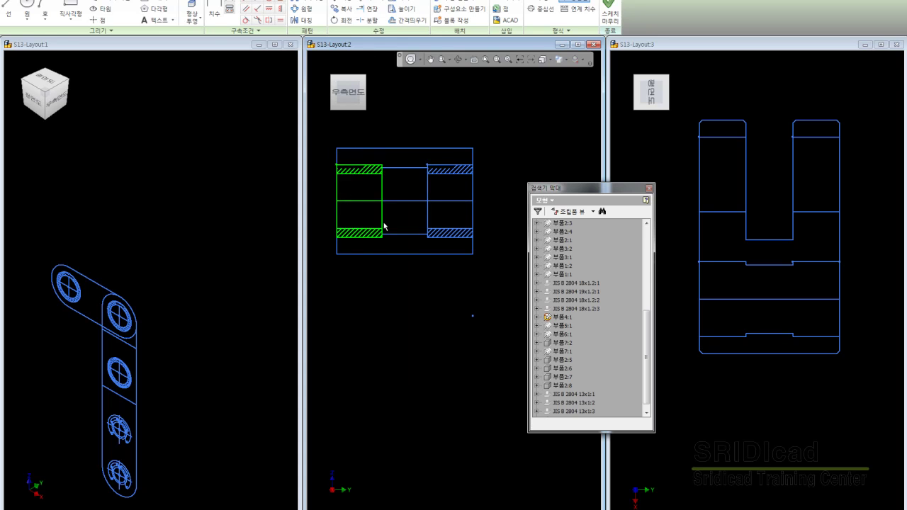
right_click(452, 174)
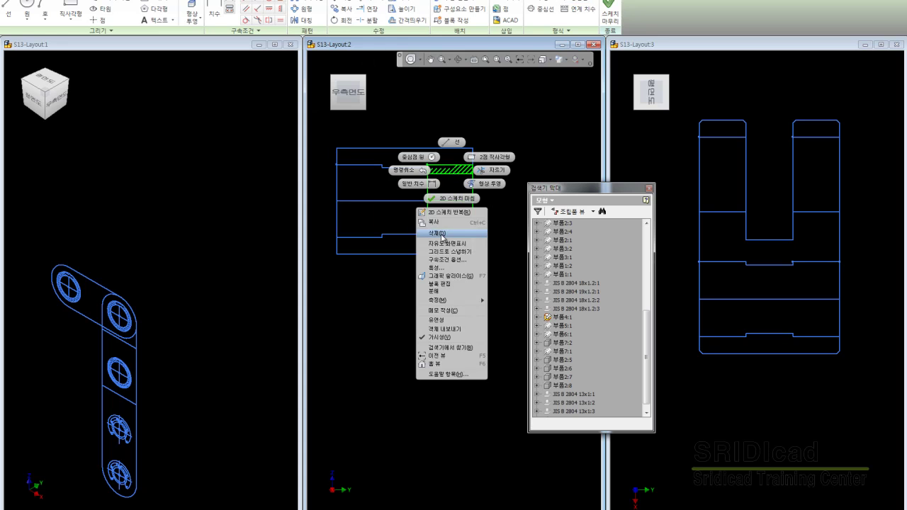
click(444, 235)
right_click(440, 241)
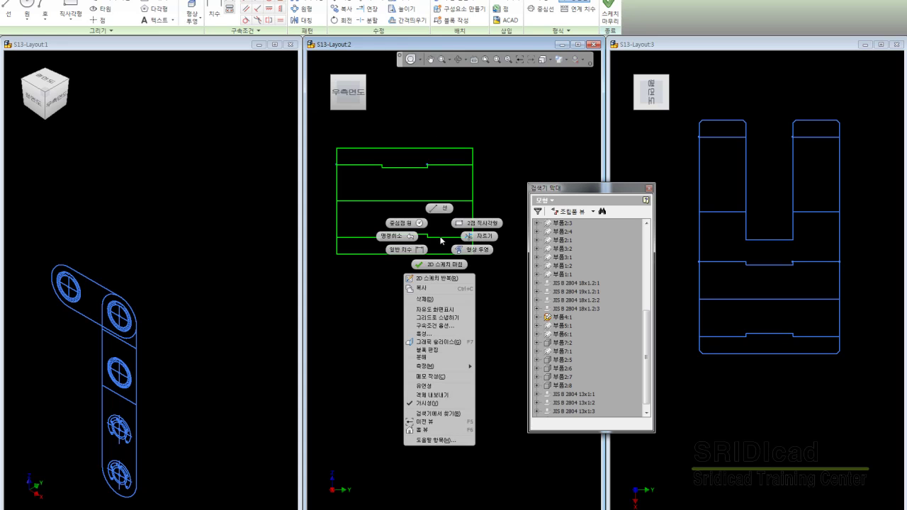
click(428, 357)
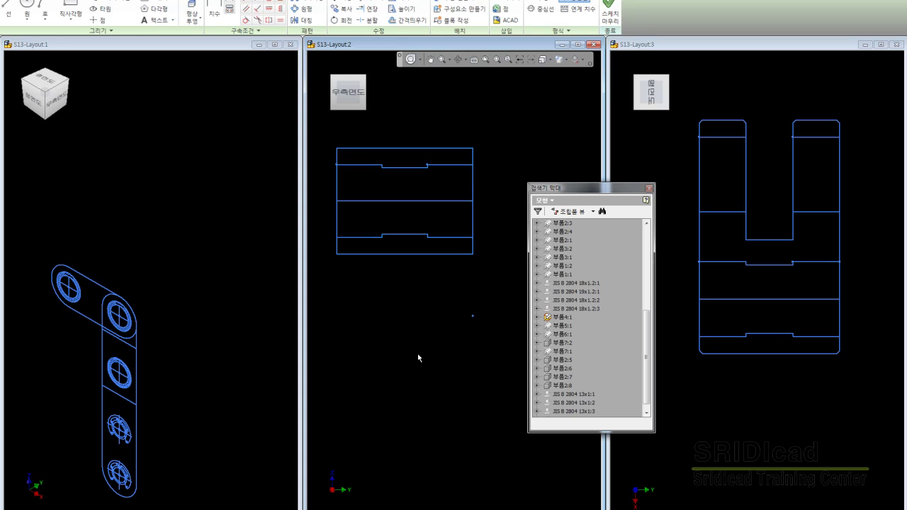
right_click(416, 297)
click(406, 360)
- Finish the sketch, hide the vertical link body, and delete the two small circular features
click(609, 13)
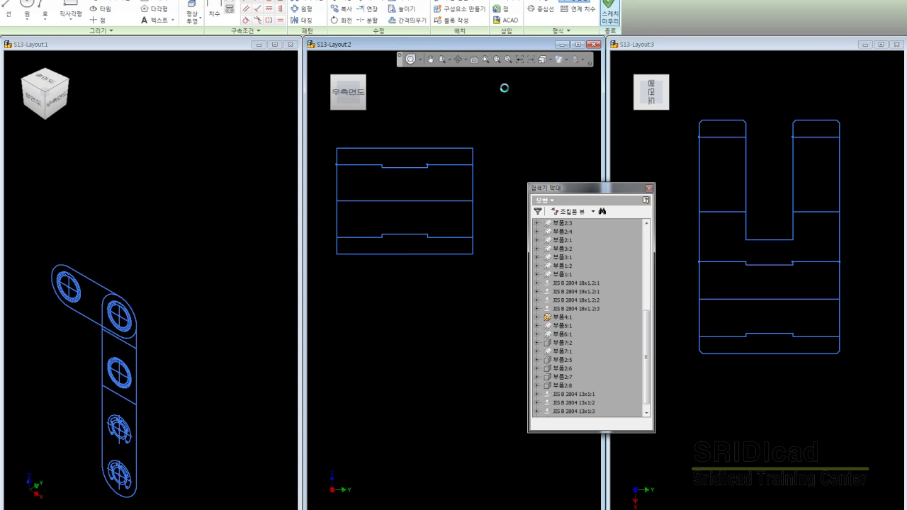
middle_drag(160, 289, 209, 231)
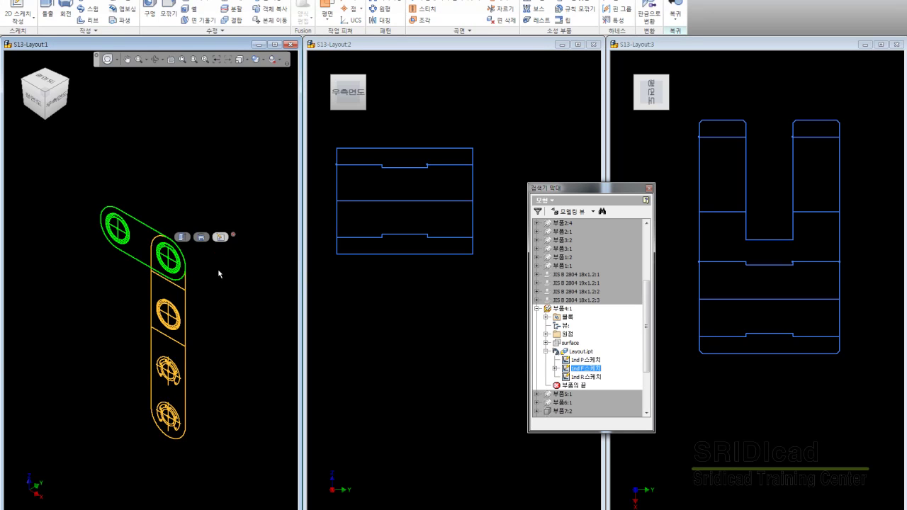
right_click(127, 307)
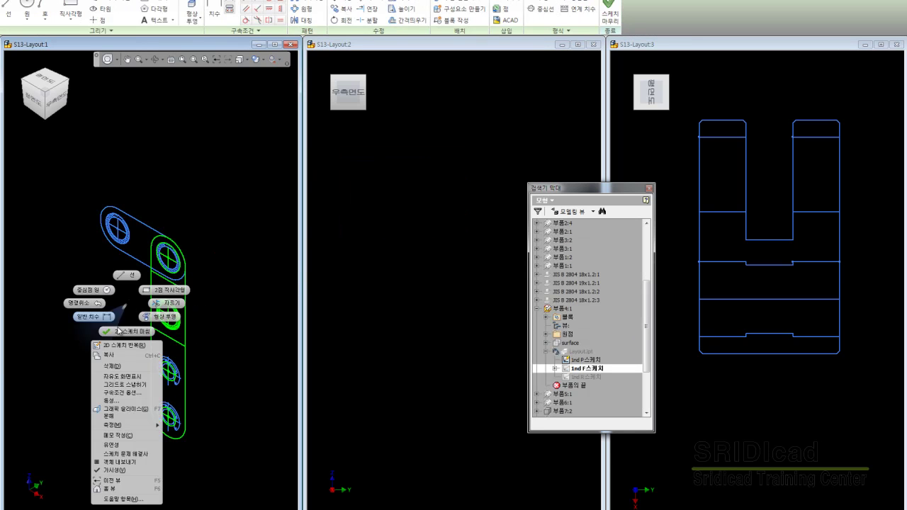
click(119, 366)
drag(221, 433, 114, 336)
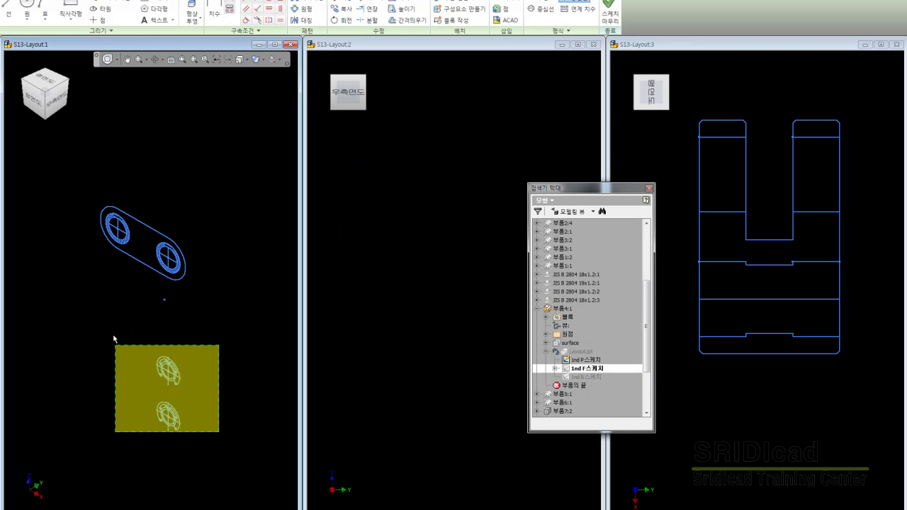
right_click(114, 318)
click(119, 382)
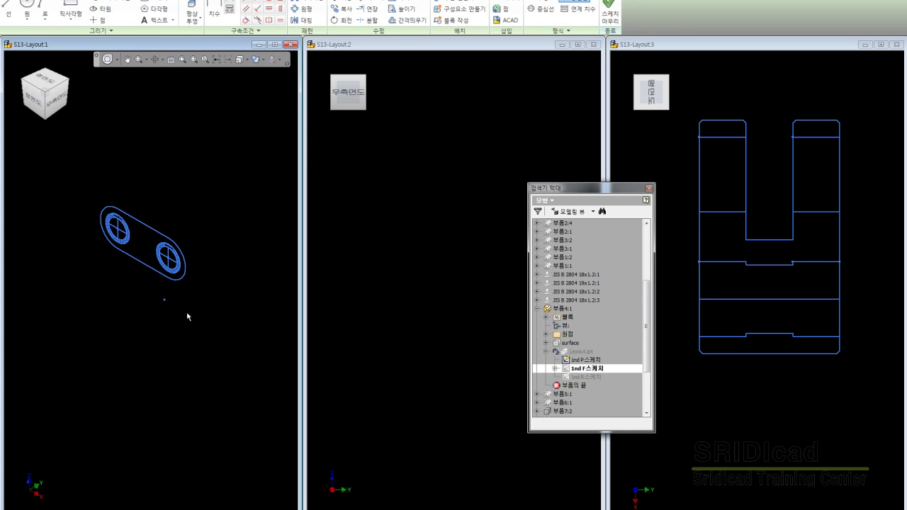
right_click(160, 299)
click(156, 338)
- Explode the slot profile into separate curves
right_click(173, 254)
key(Escape)
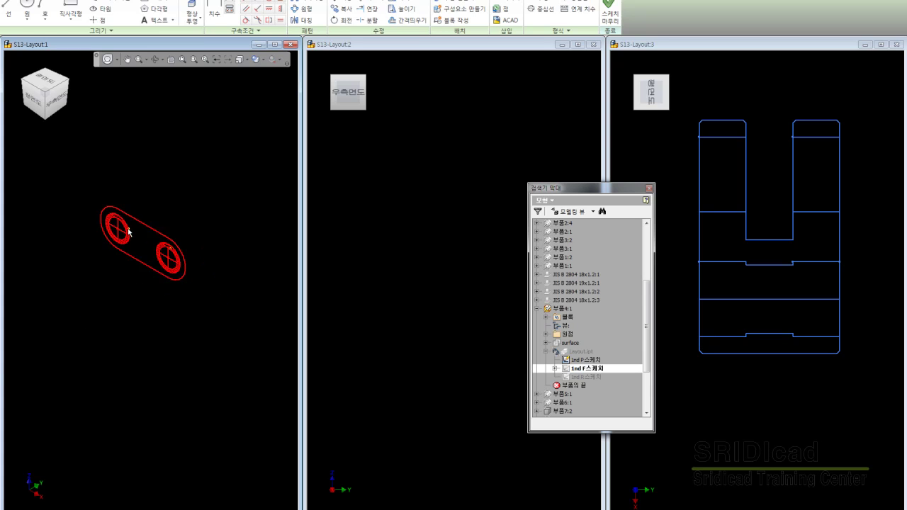
right_click(166, 195)
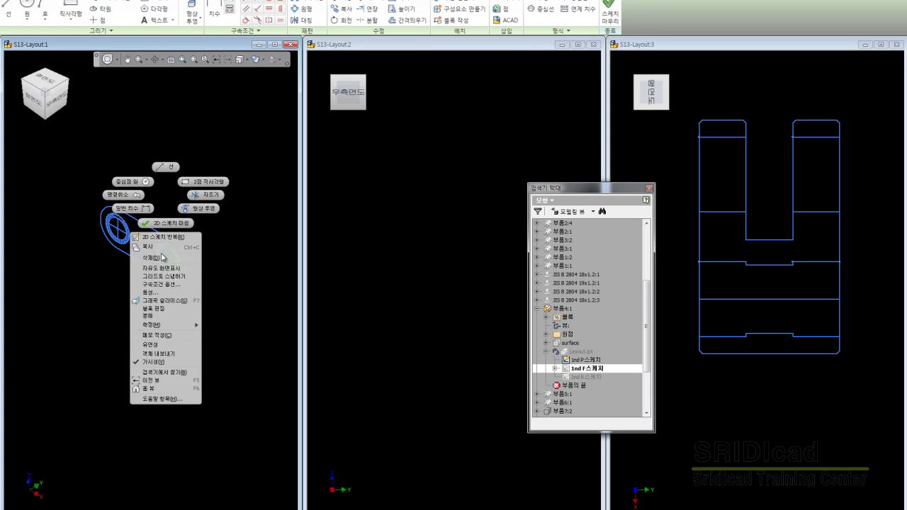
key(Escape)
right_click(118, 221)
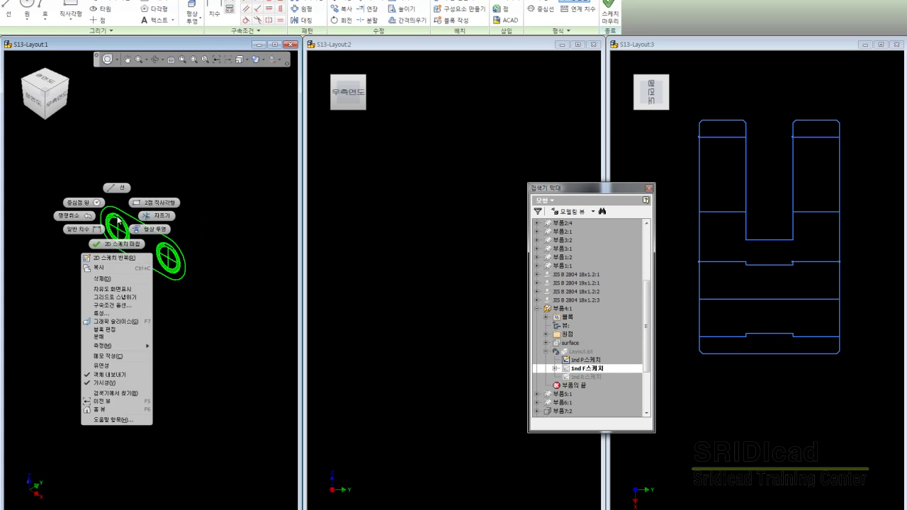
click(106, 339)
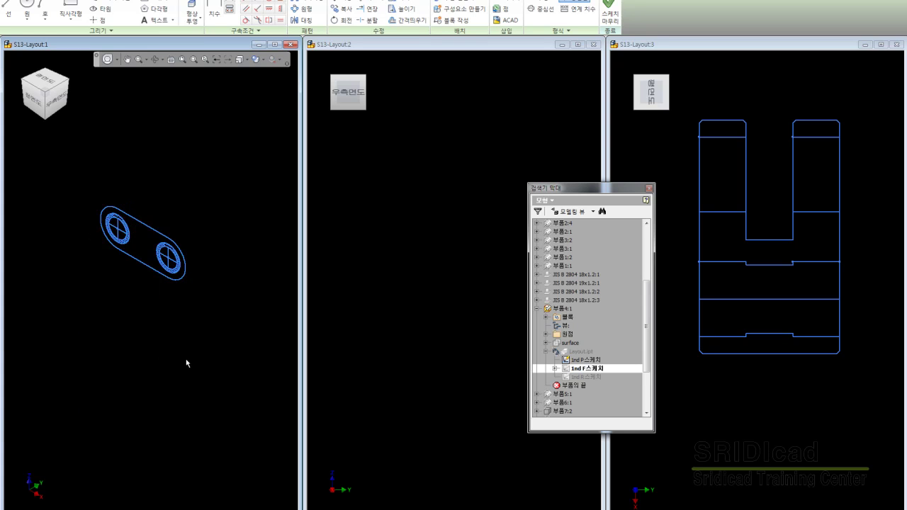
- Remove the right hole's hatched inner ring and explode the slot profile again
click(120, 221)
right_click(120, 221)
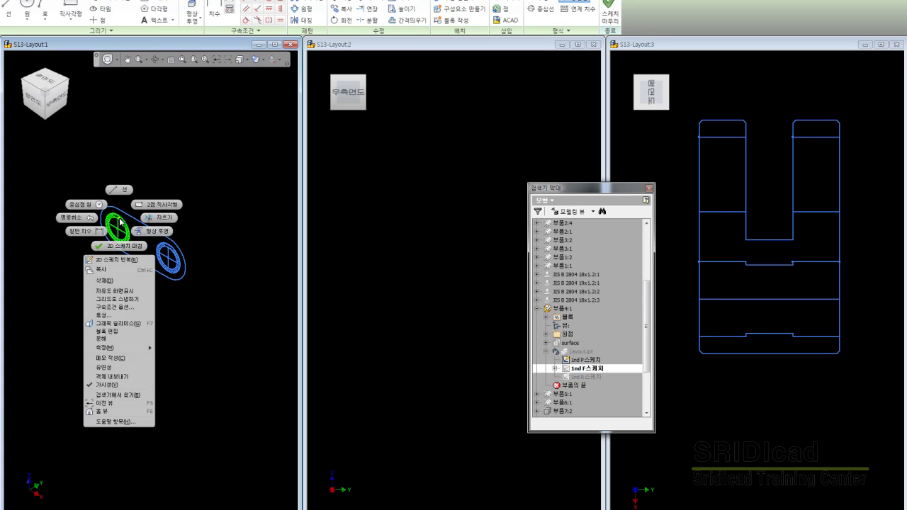
click(172, 311)
scroll(170, 251, up, 2)
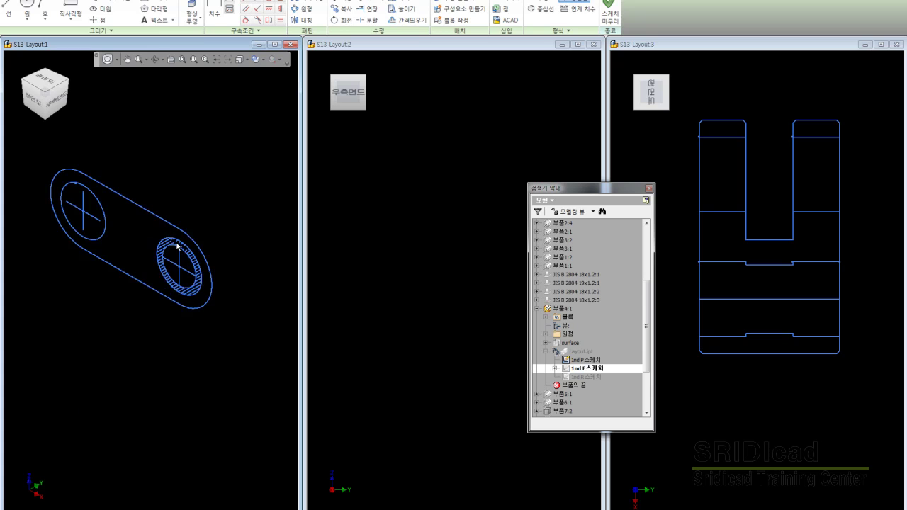
click(170, 247)
right_click(170, 246)
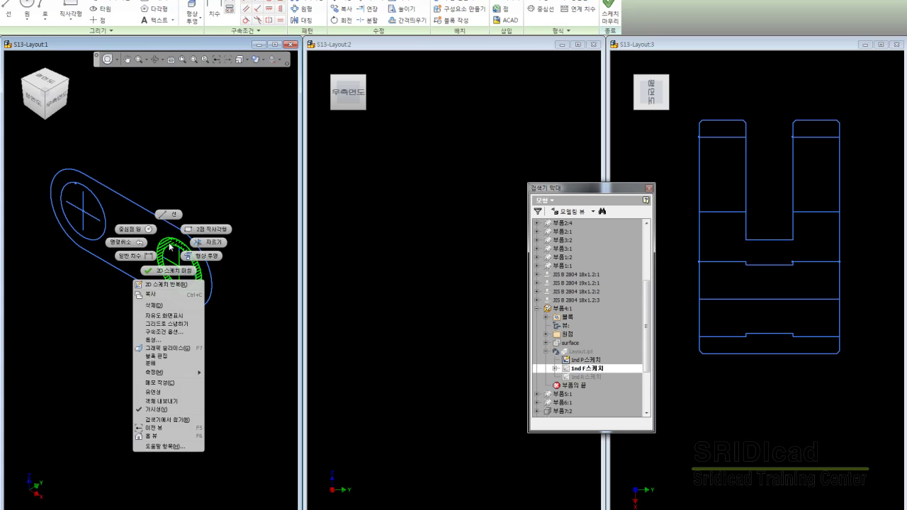
click(156, 300)
scroll(131, 206, down, 2)
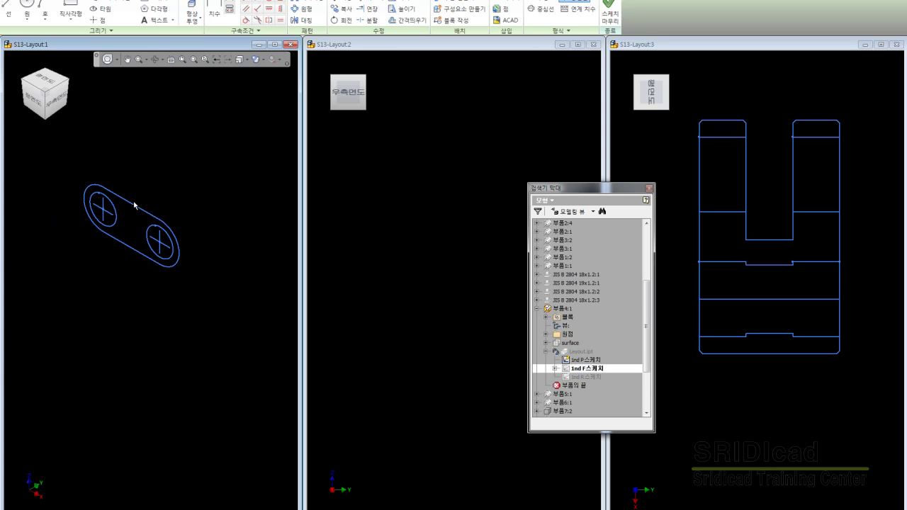
click(134, 205)
right_click(135, 205)
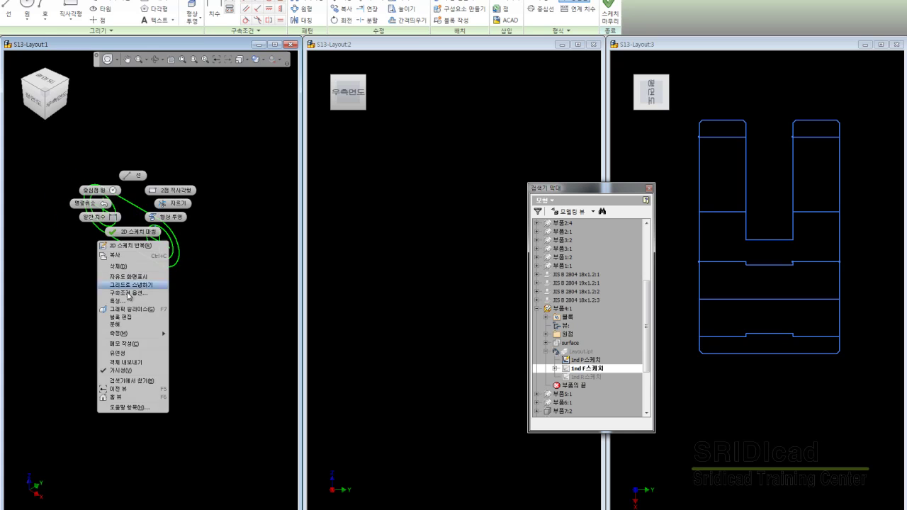
click(122, 326)
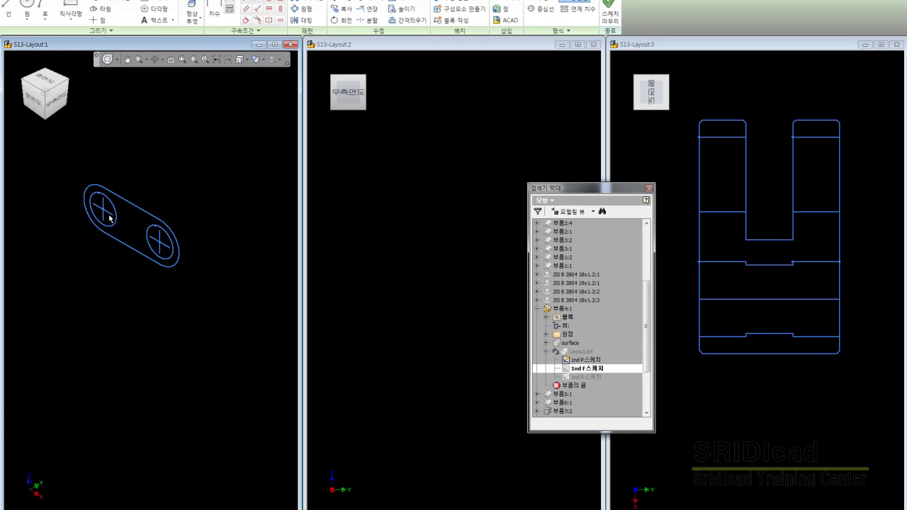
- In the front view, make both holes' centre cross lines centrelines and finish the sketch
drag(56, 166, 220, 316)
key(Page_Up)
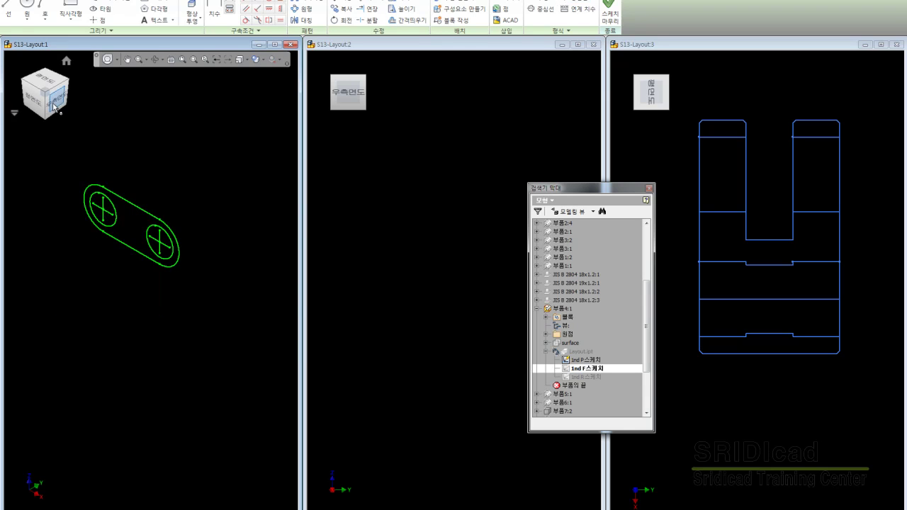
key(Escape)
click(106, 283)
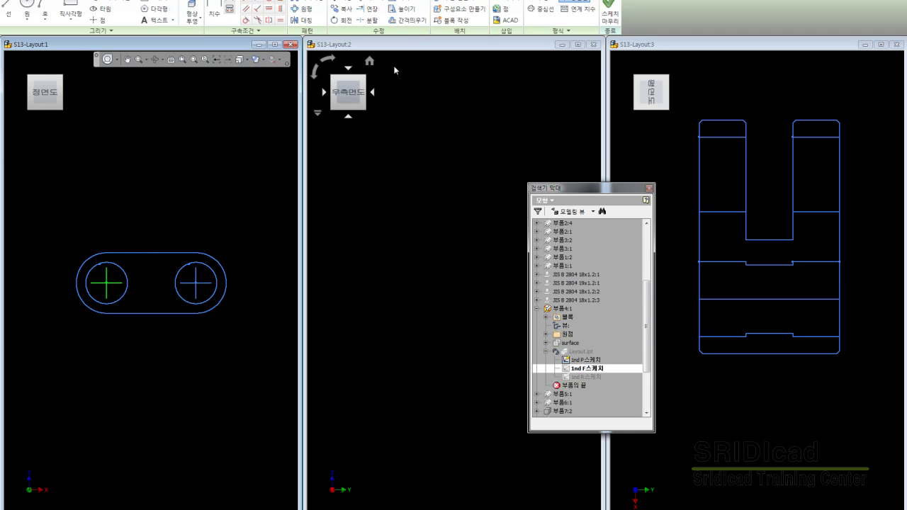
click(540, 3)
click(196, 283)
click(530, 10)
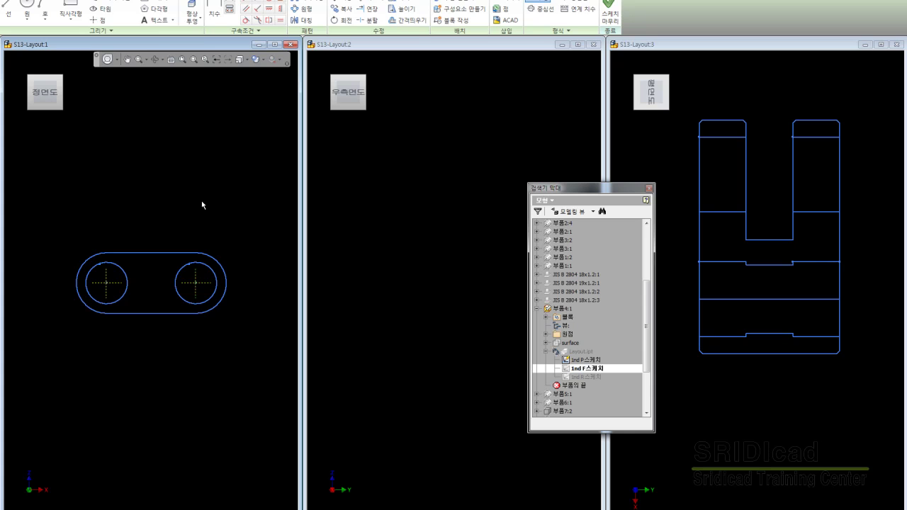
click(609, 14)
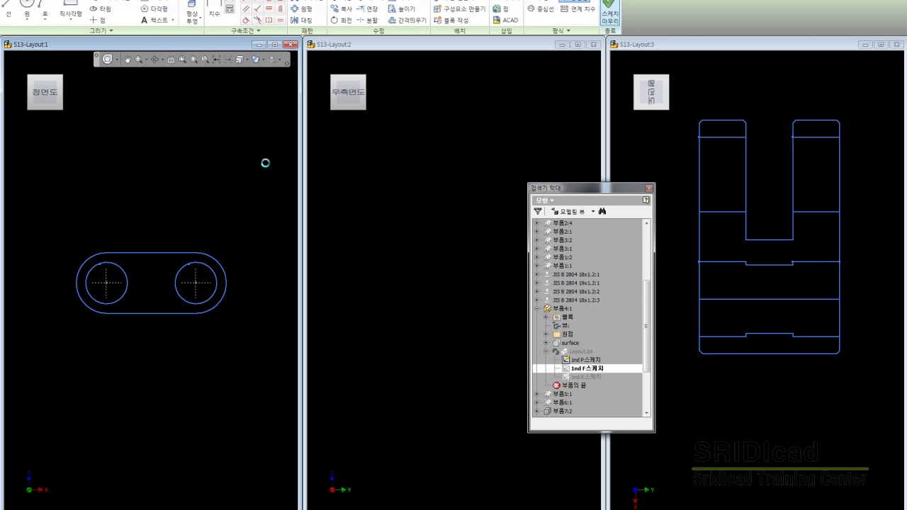
mouse_move(45, 92)
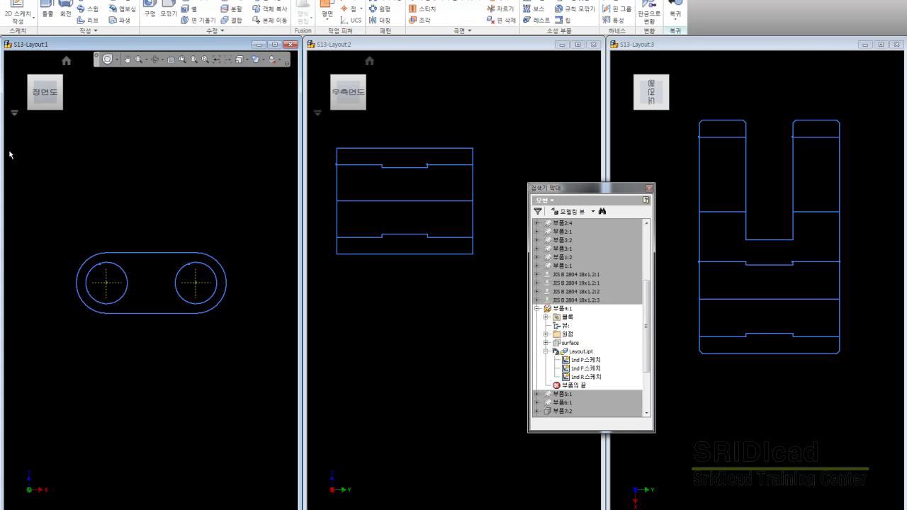
click(412, 116)
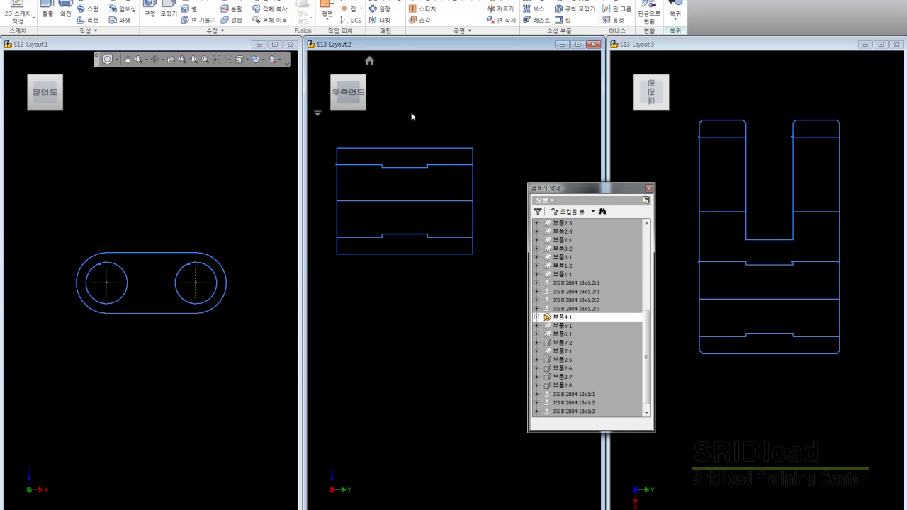
middle_drag(421, 147, 434, 162)
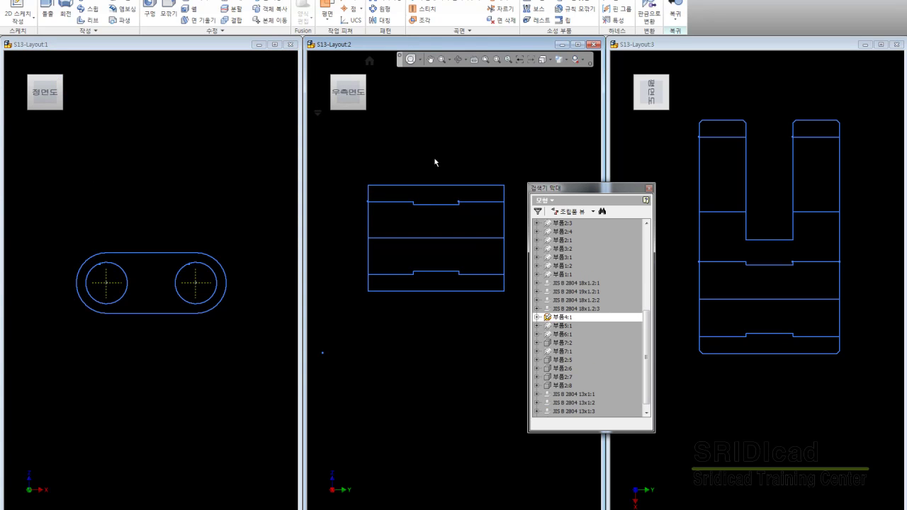
click(719, 99)
click(839, 182)
click(700, 197)
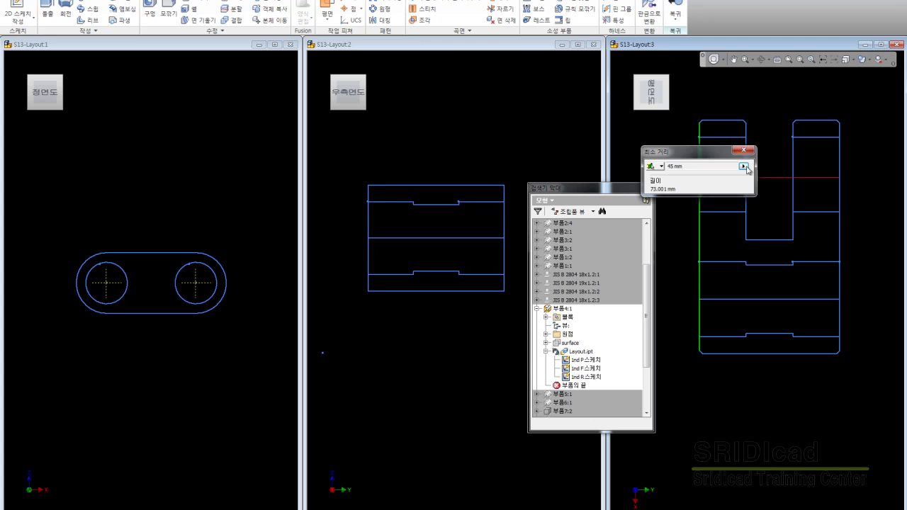
click(236, 178)
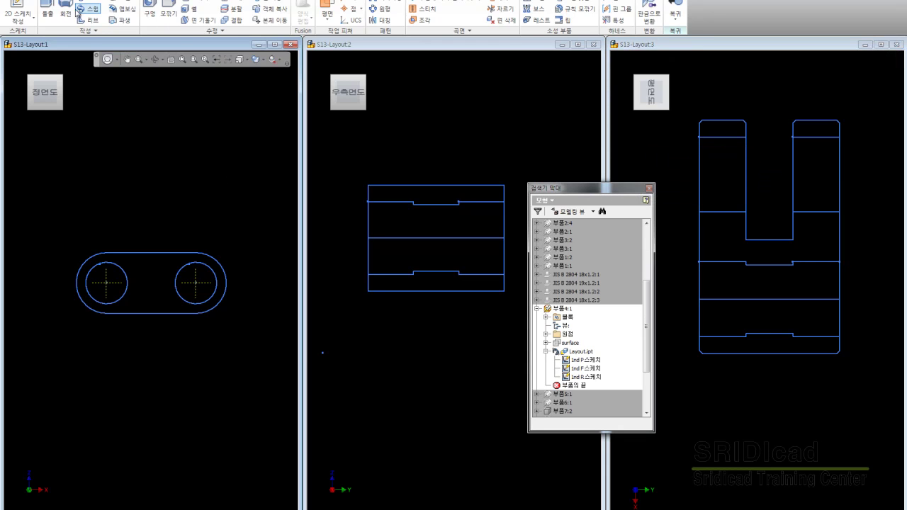
- Extrude the link profile 45 mm in the reversed direction
key(e)
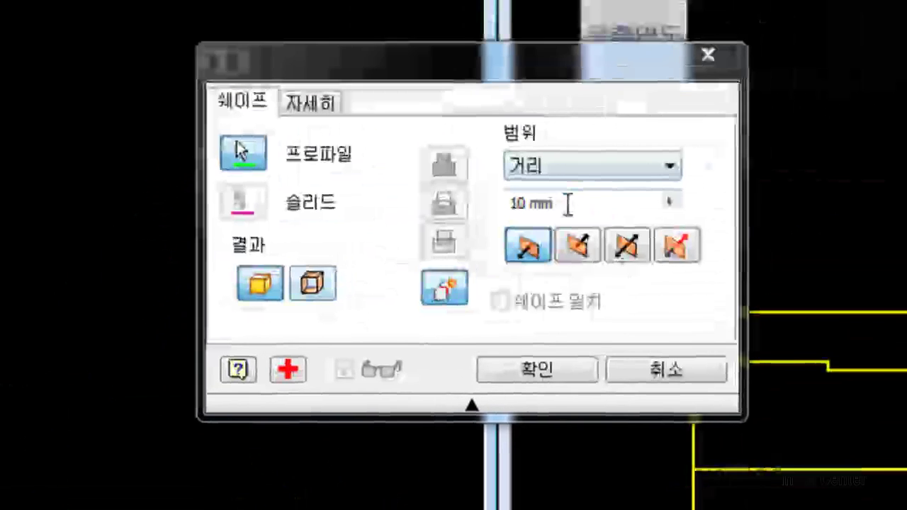
click(552, 233)
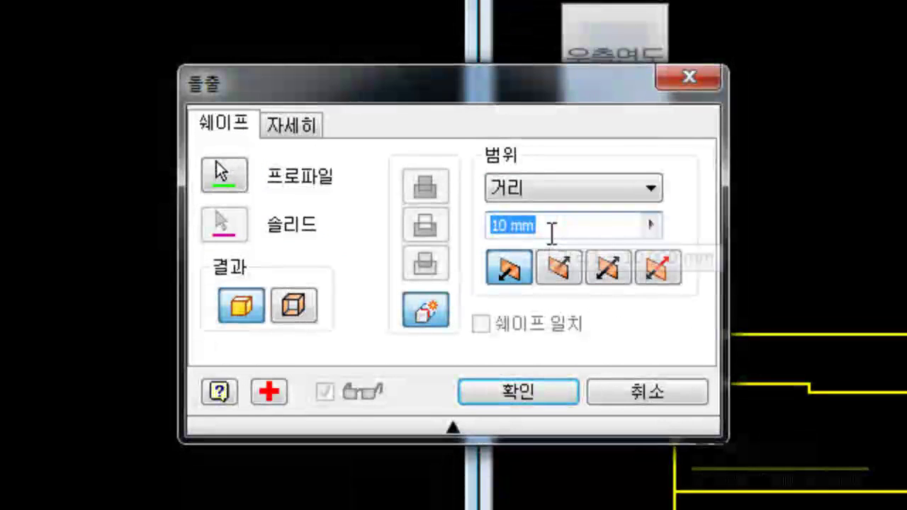
text(45)
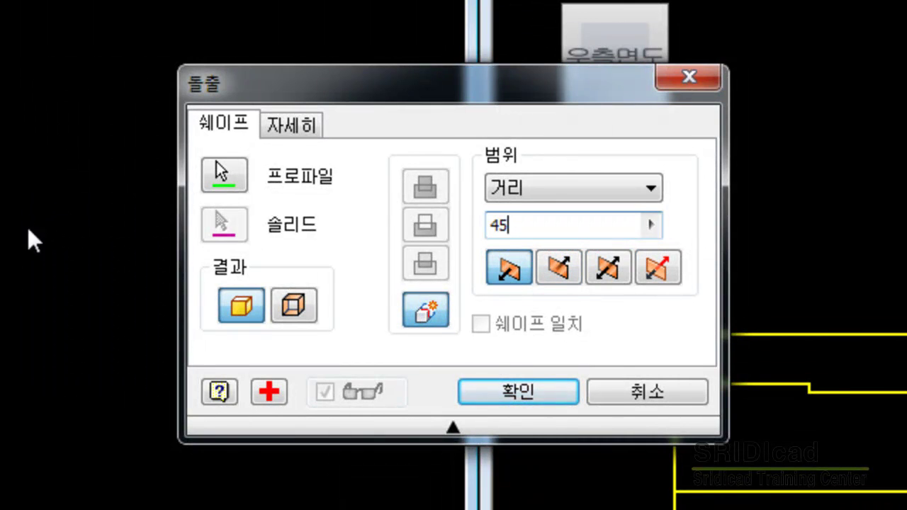
key(Tab)
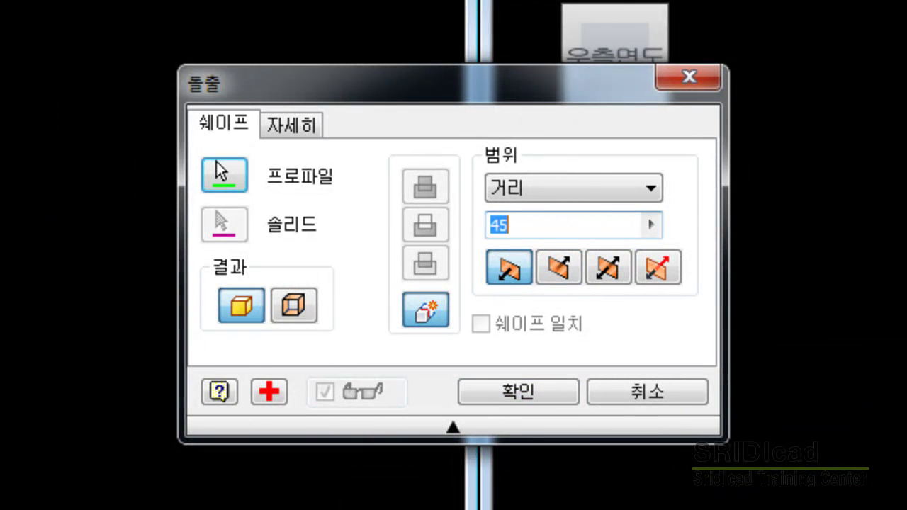
click(559, 268)
click(559, 390)
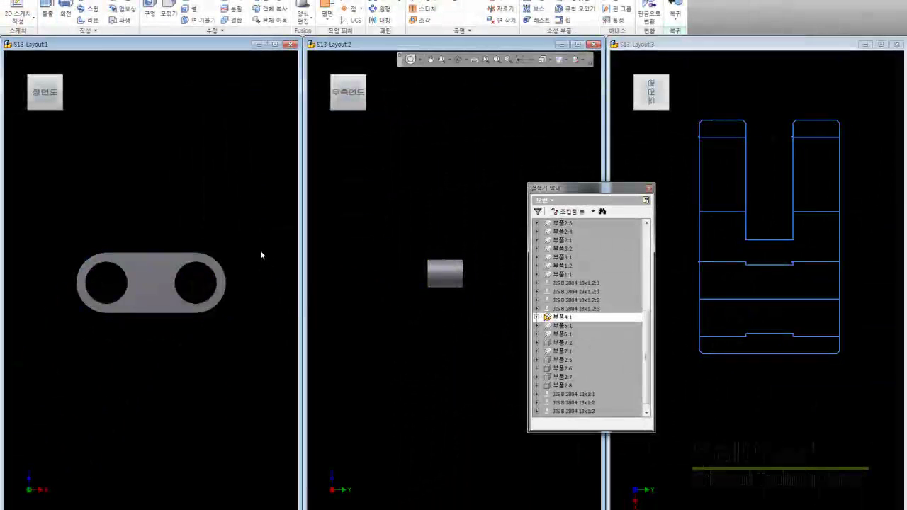
- Select the Ind F sketch and start measuring from the extruded part
click(260, 255)
click(575, 369)
scroll(390, 209, up, 3)
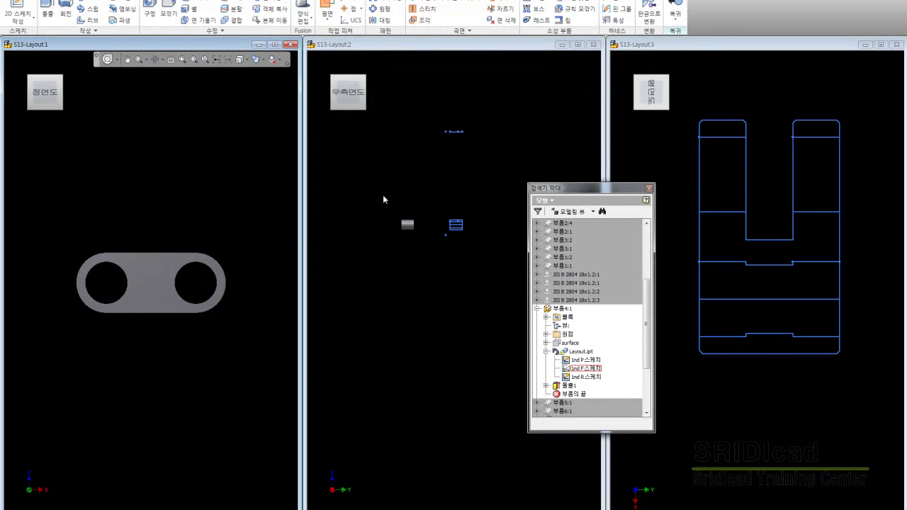
click(415, 203)
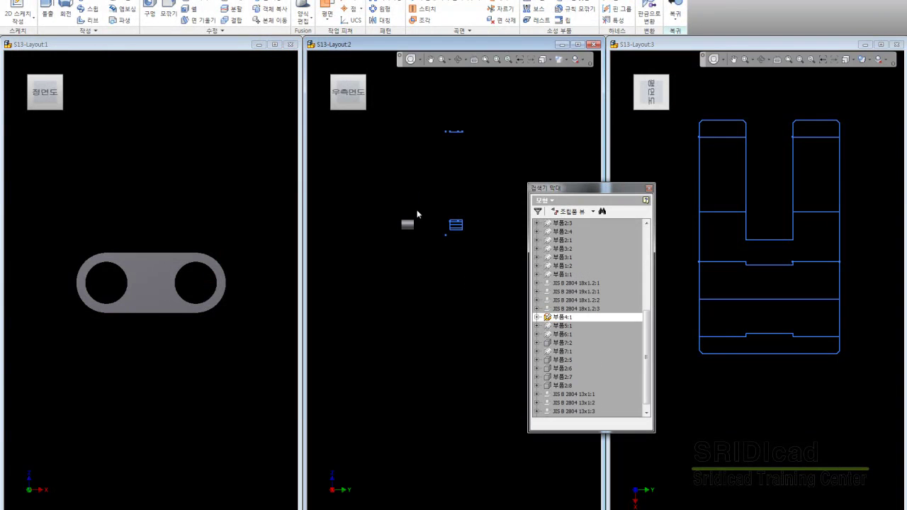
scroll(418, 216, down, 2)
click(209, 142)
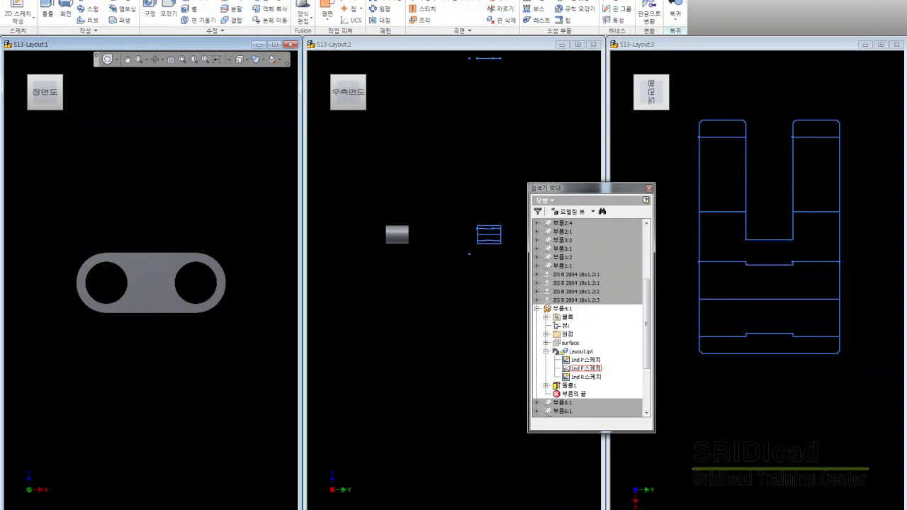
key(m)
click(224, 269)
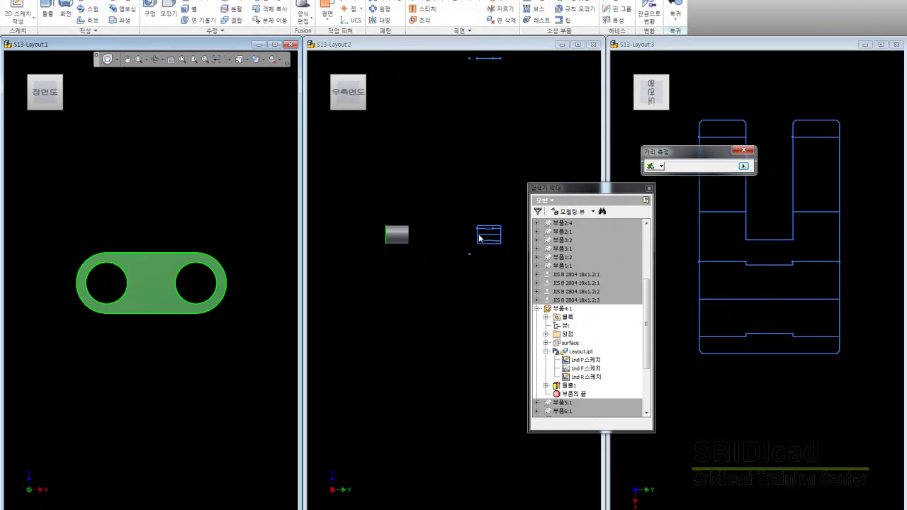
- Measure the part-to-sketch distance and copy the 177.5 mm value
click(474, 241)
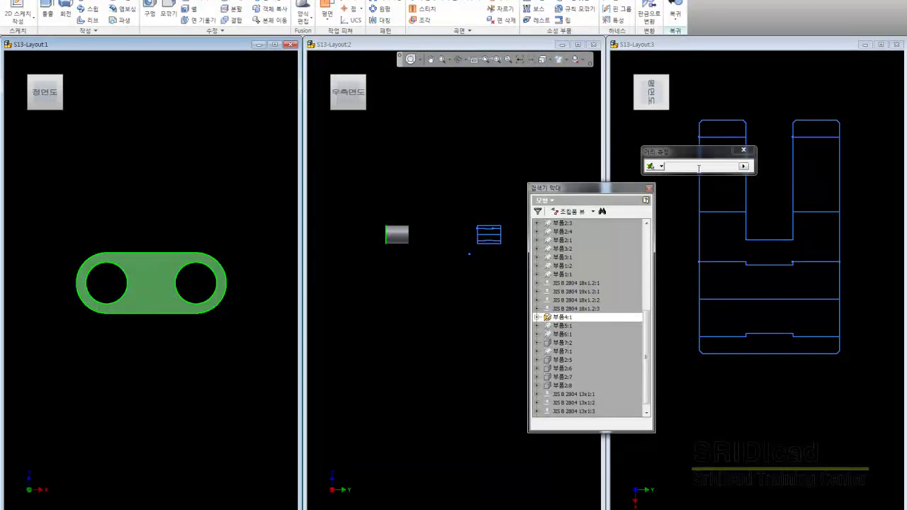
click(479, 236)
double_click(687, 166)
right_click(673, 166)
click(702, 199)
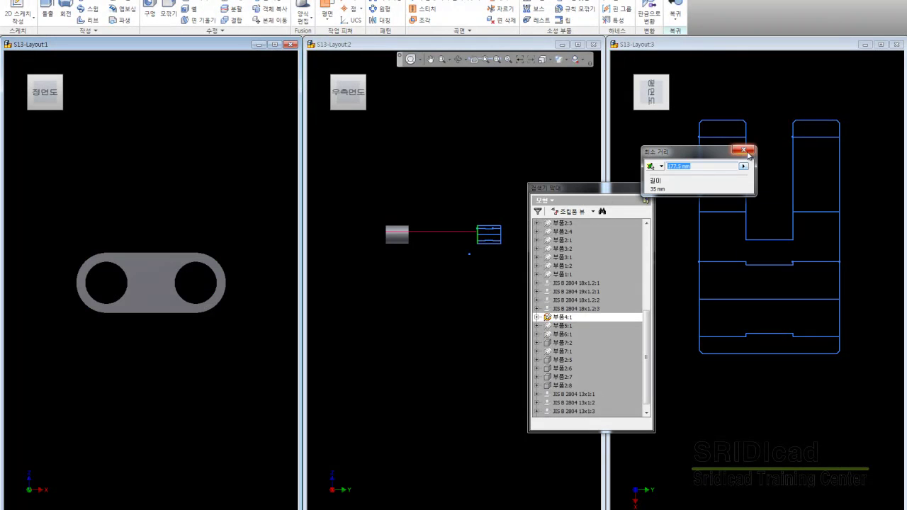
click(744, 151)
- Move the extruded body with X 0 and Y 177.5 mm
click(191, 259)
click(269, 20)
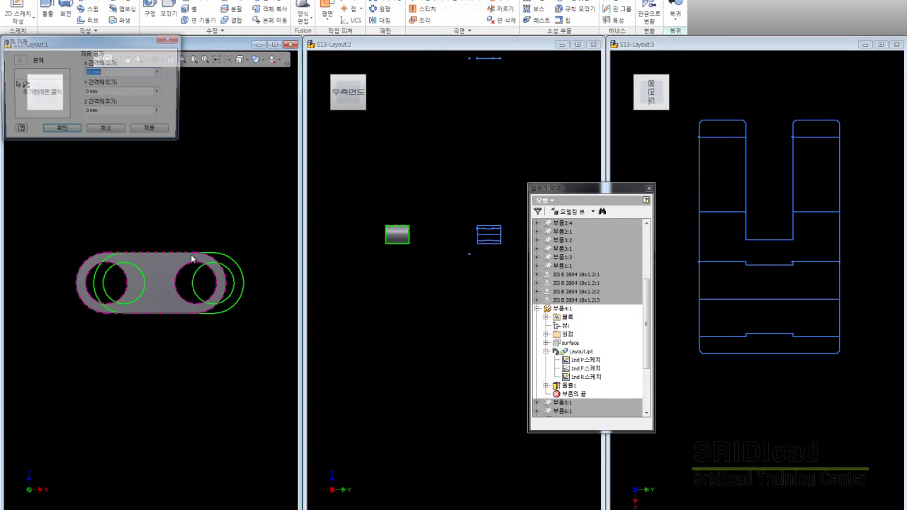
text(10)
key(Tab)
key(ctrl+v)
key(shift+Tab)
text(0)
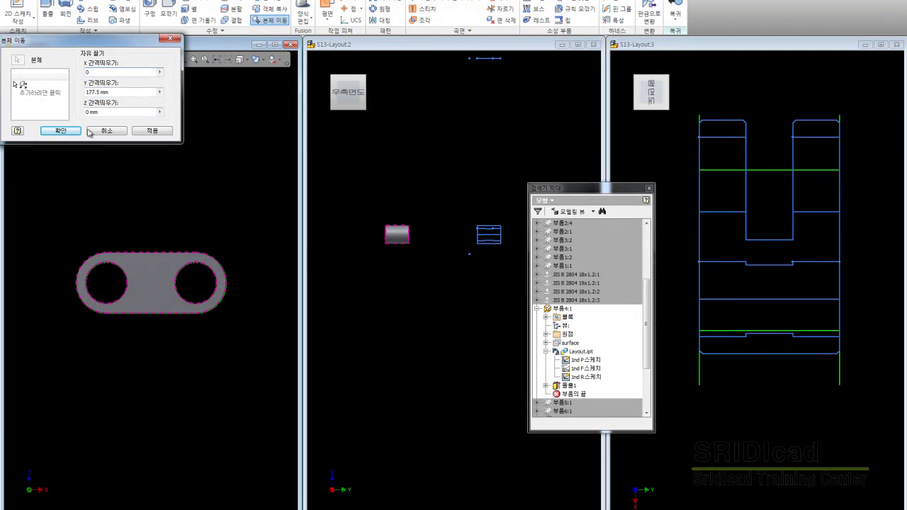
click(63, 131)
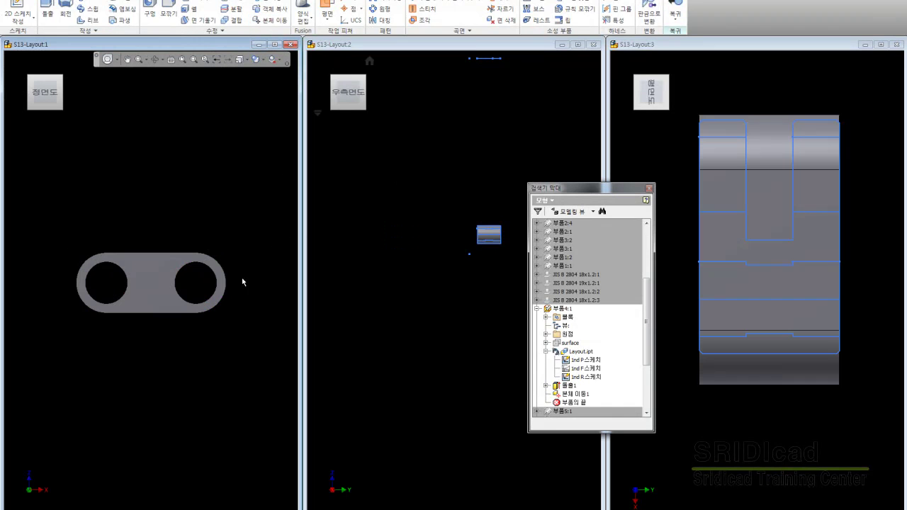
- Review the extrusion and body move features unchanged, then return to the assembly
click(567, 384)
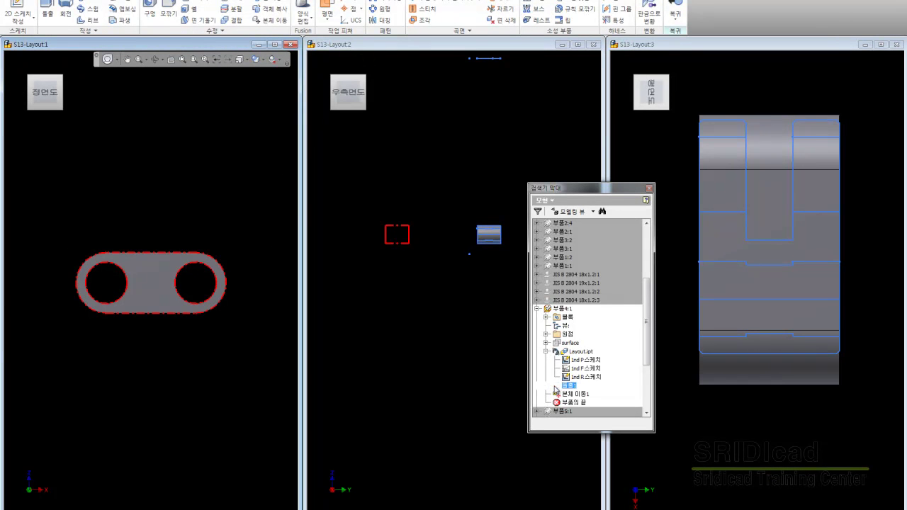
double_click(214, 275)
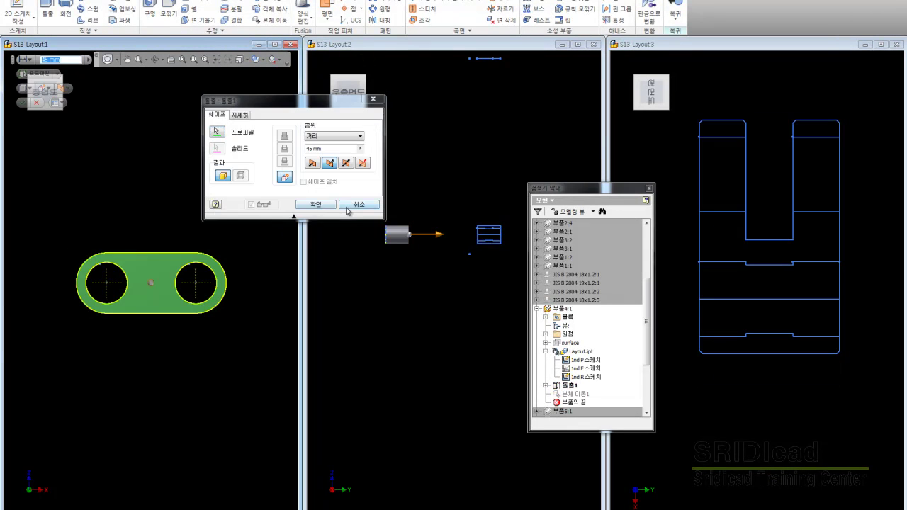
click(357, 202)
double_click(572, 394)
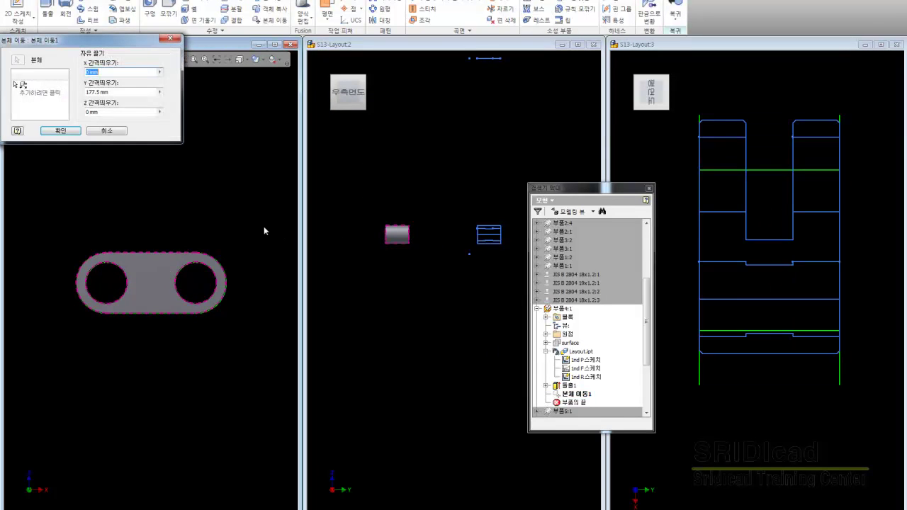
click(110, 132)
double_click(351, 202)
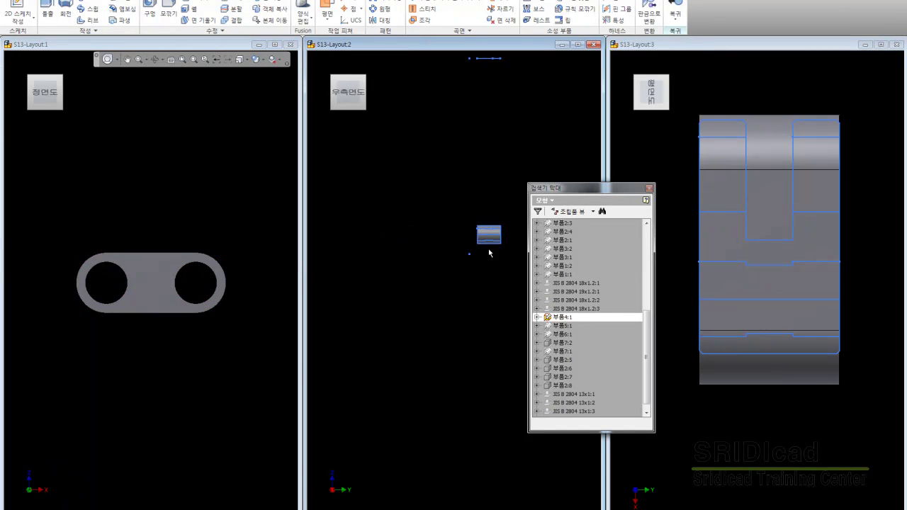
scroll(425, 262, down, 5)
- Expand the 부품4:1 entry in the floating model browser to reach its sketch
scroll(404, 209, up, 5)
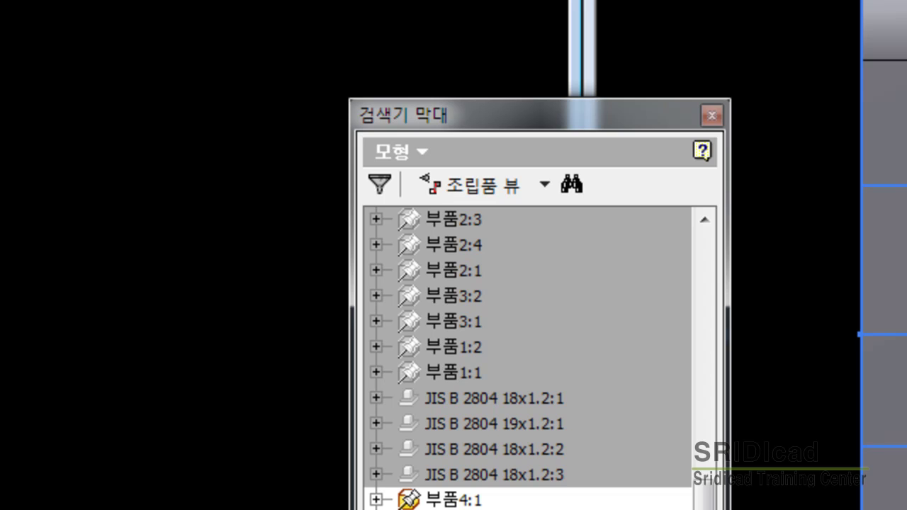
key(Right)
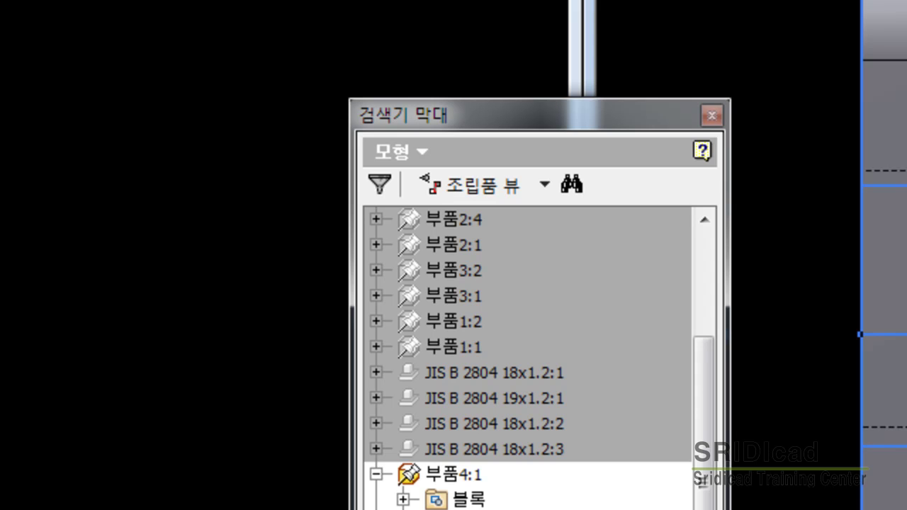
key(Left)
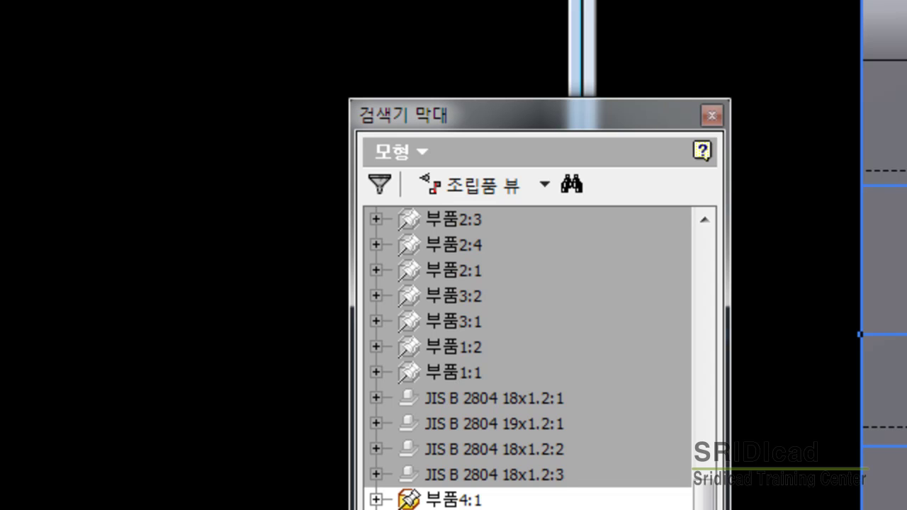
key(Right)
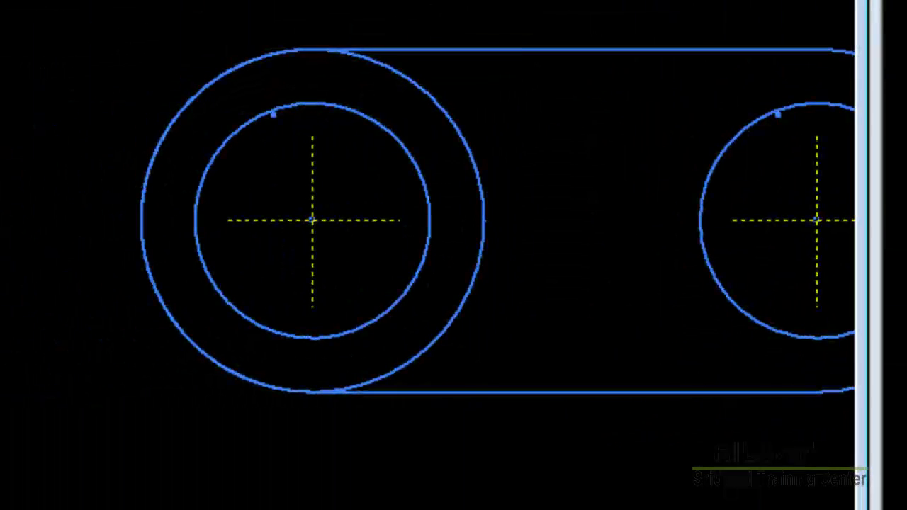
- Draw a vertical line from the circle to the top edge and delete the outer circle
right_click(454, 37)
key(Escape)
click(484, 219)
double_click(484, 49)
right_click(638, 188)
key(Escape)
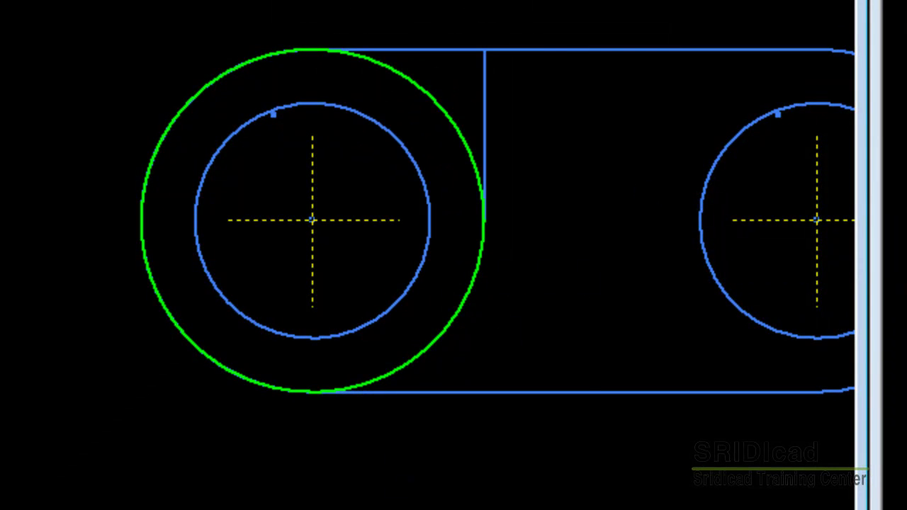
right_click(342, 87)
click(384, 163)
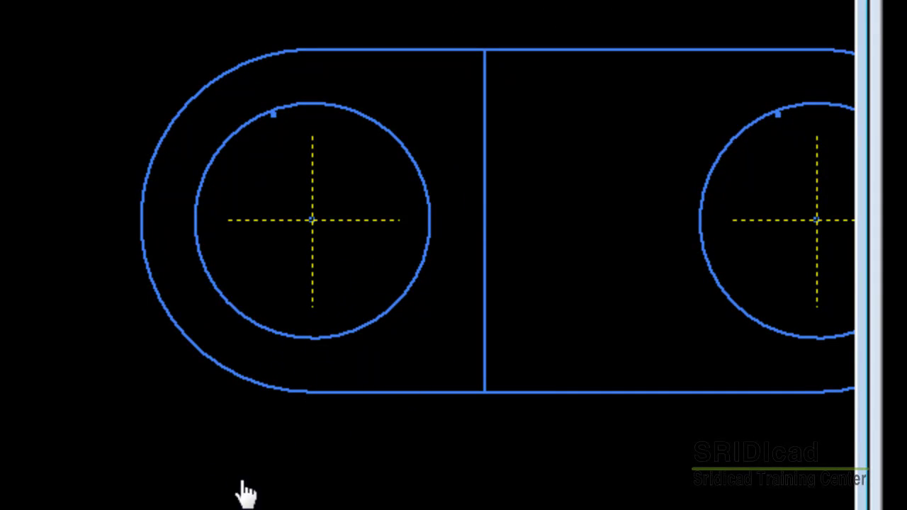
middle_drag(246, 494, 136, 406)
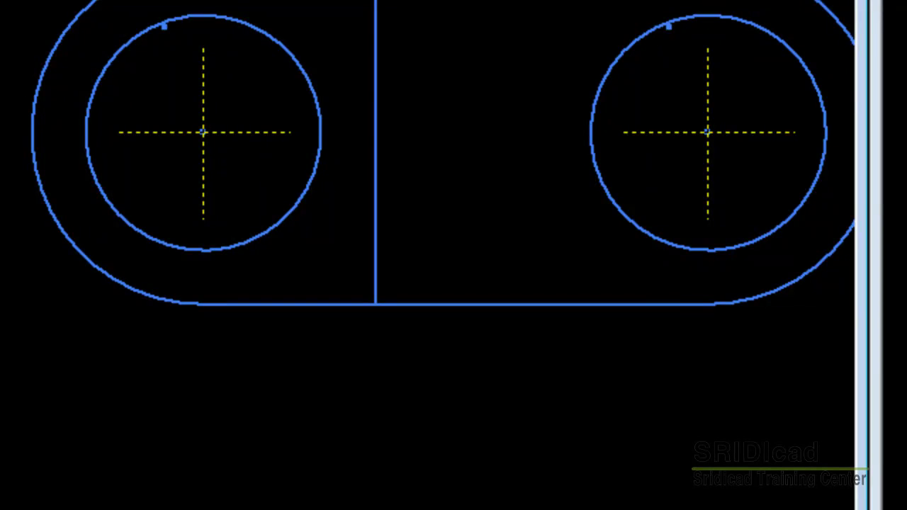
middle_drag(572, 466, 562, 502)
middle_drag(364, 75, 364, 116)
right_click(389, 157)
click(389, 122)
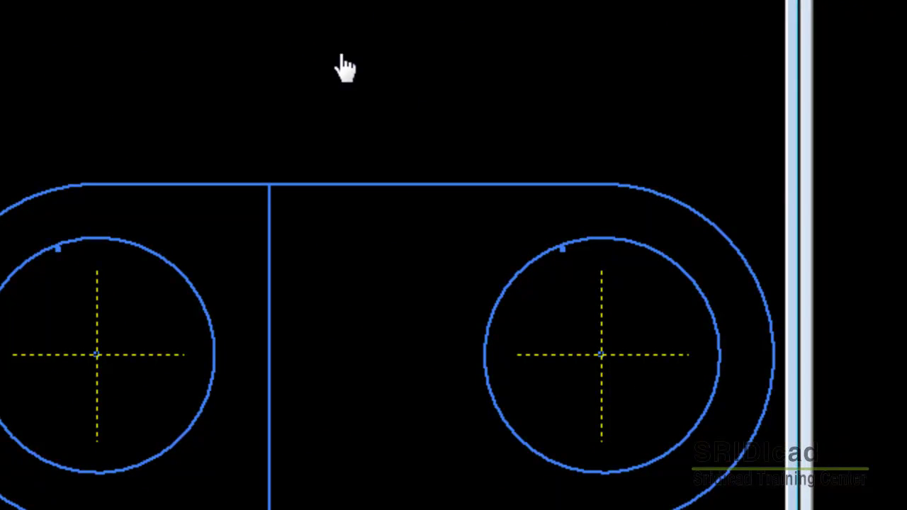
- Draw a 22 mm diameter circle centred on the right hole and finish the sketch
click(601, 355)
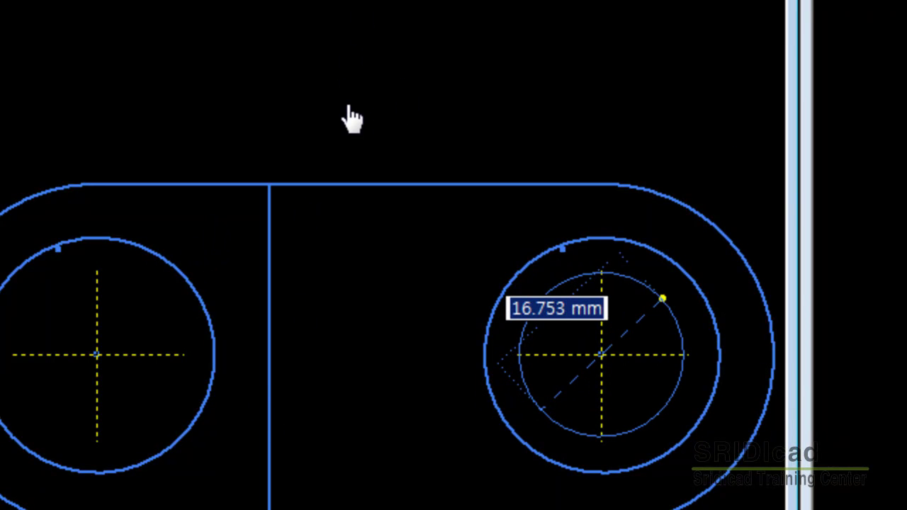
text(22)
key(Return)
right_click(542, 55)
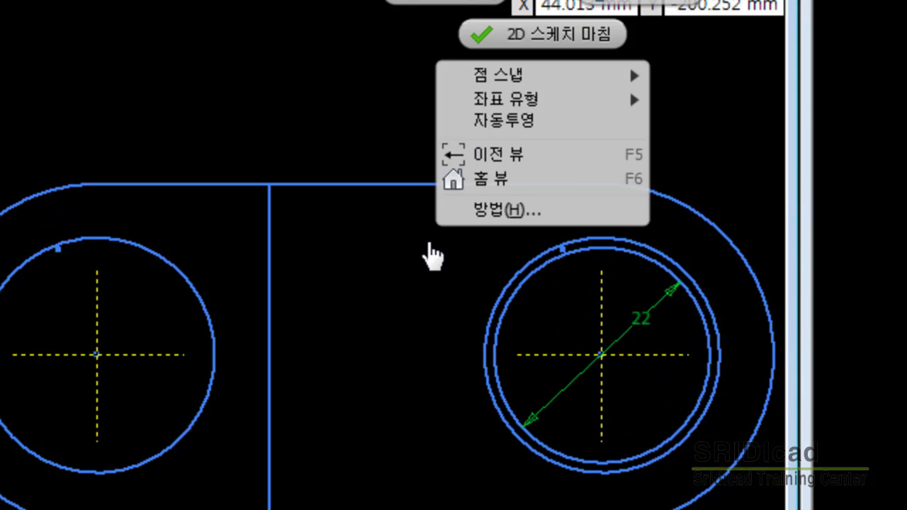
key(Escape)
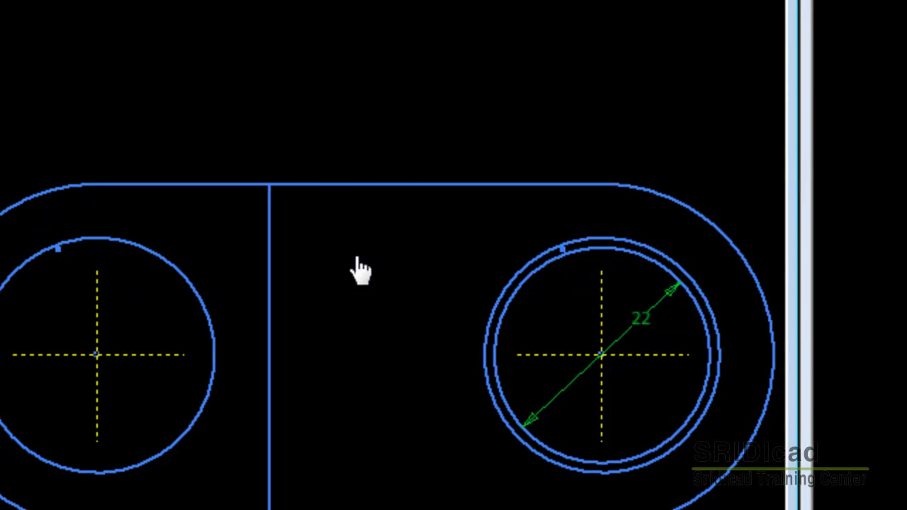
key(e)
click(348, 344)
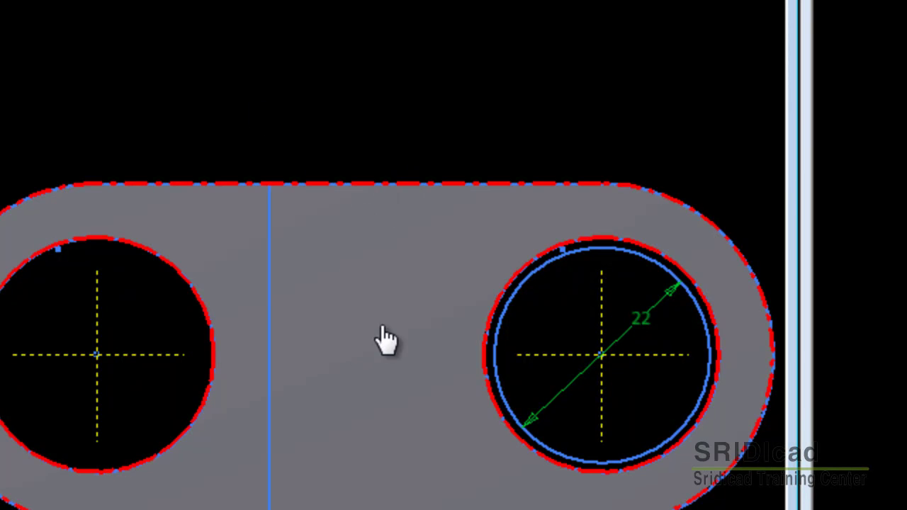
click(376, 319)
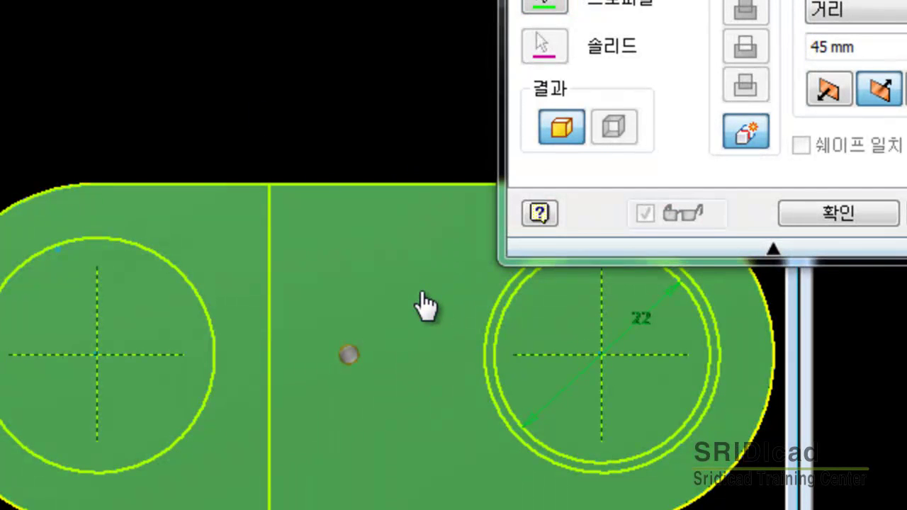
click(516, 415)
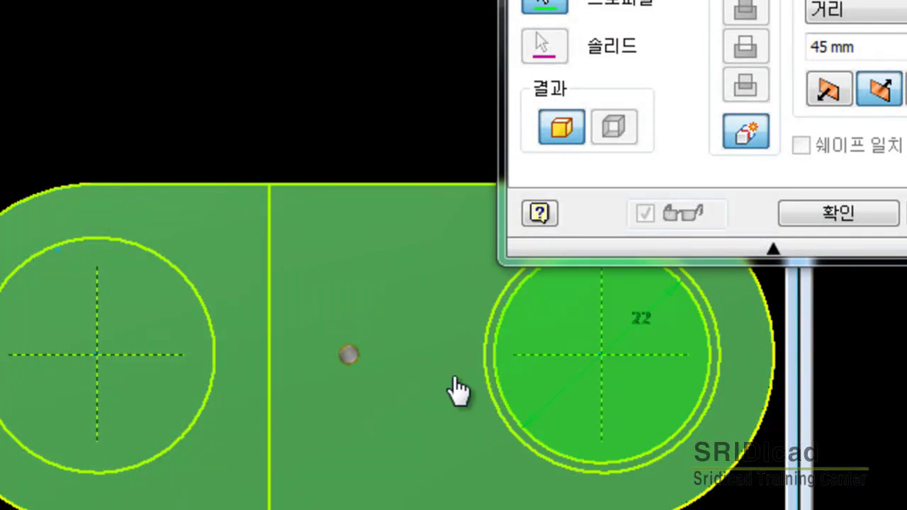
click(415, 364)
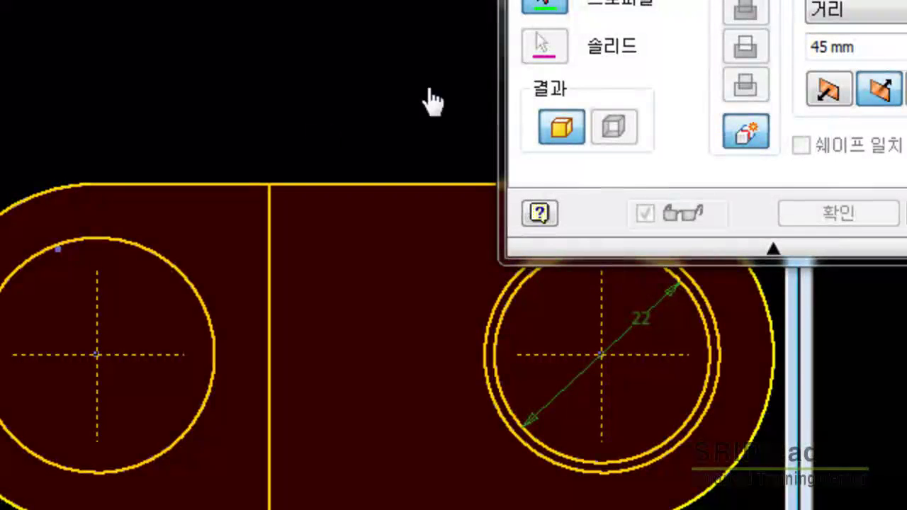
click(348, 354)
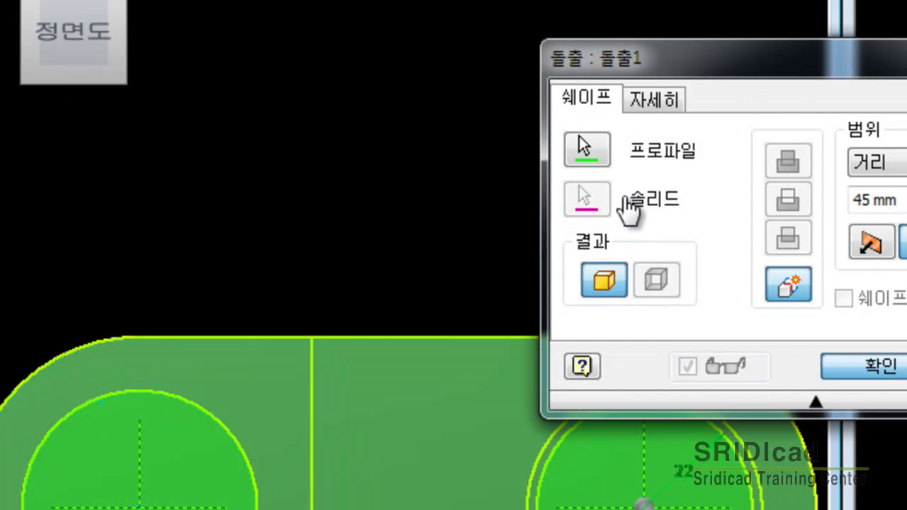
key(Return)
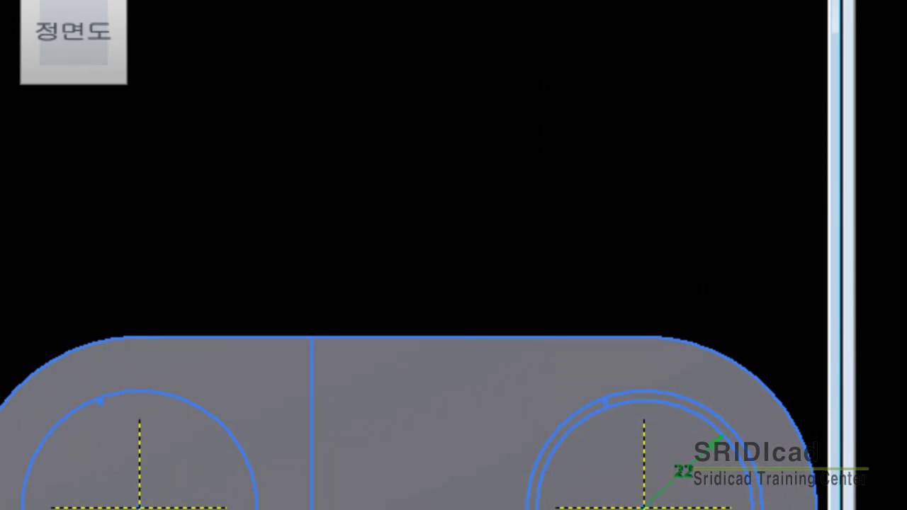
key(e)
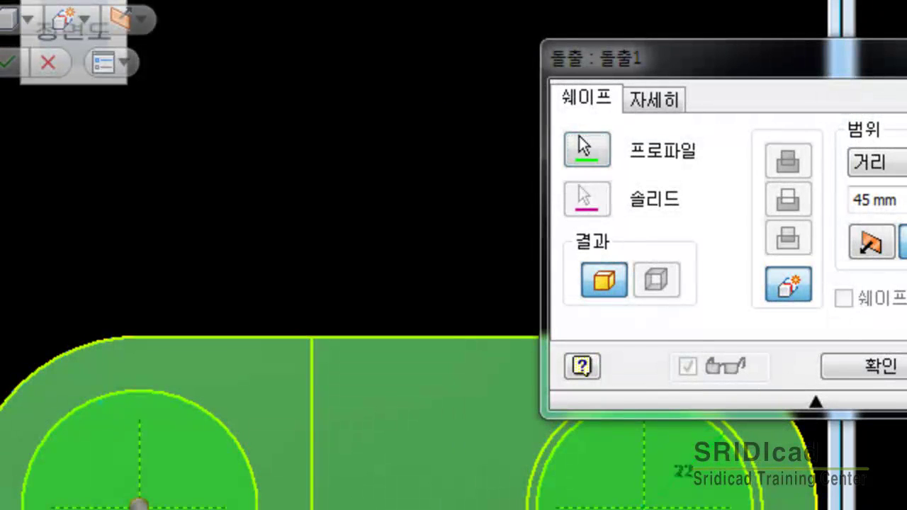
click(581, 141)
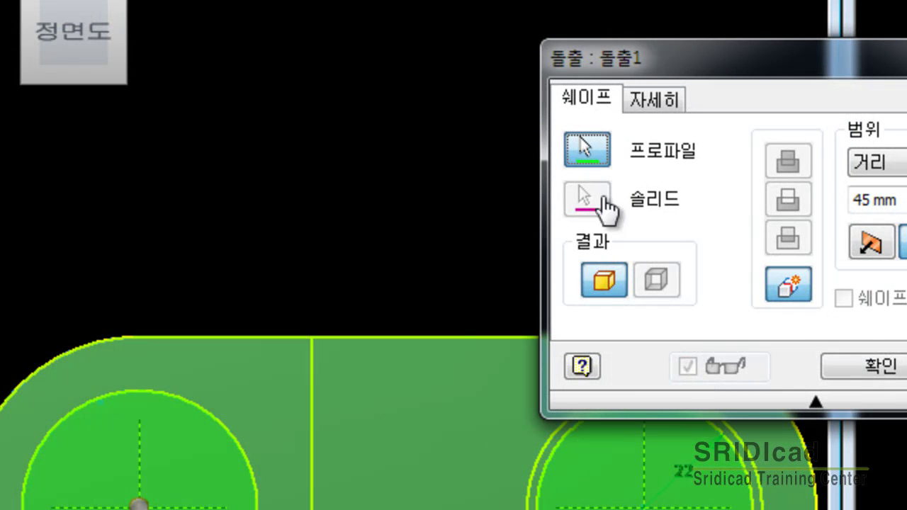
click(603, 489)
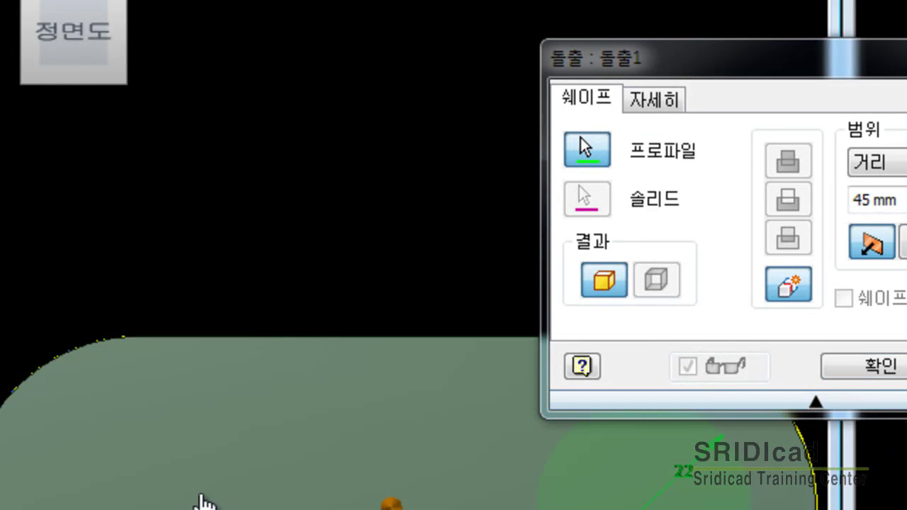
click(274, 420)
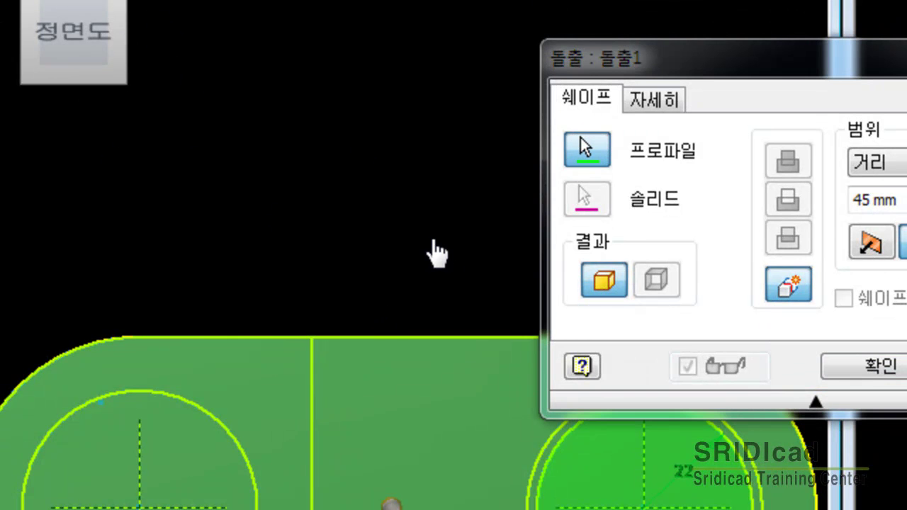
key(Return)
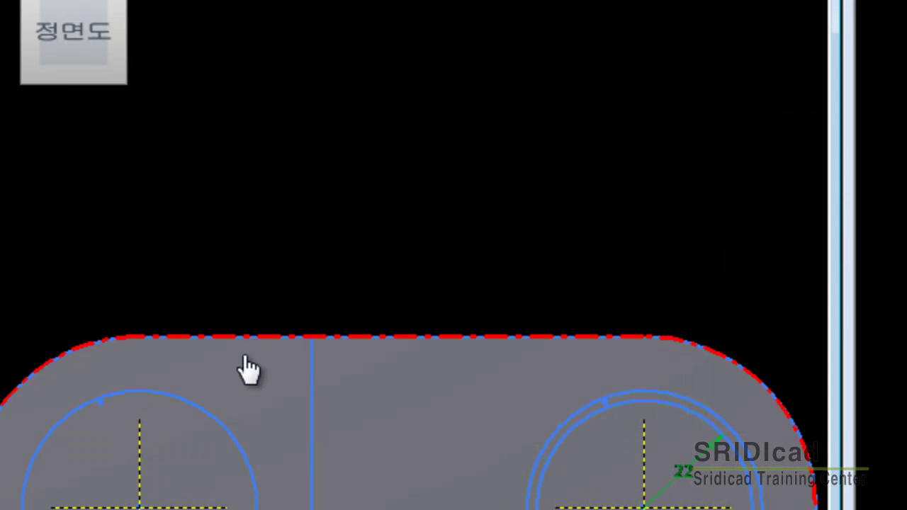
click(196, 439)
key(Escape)
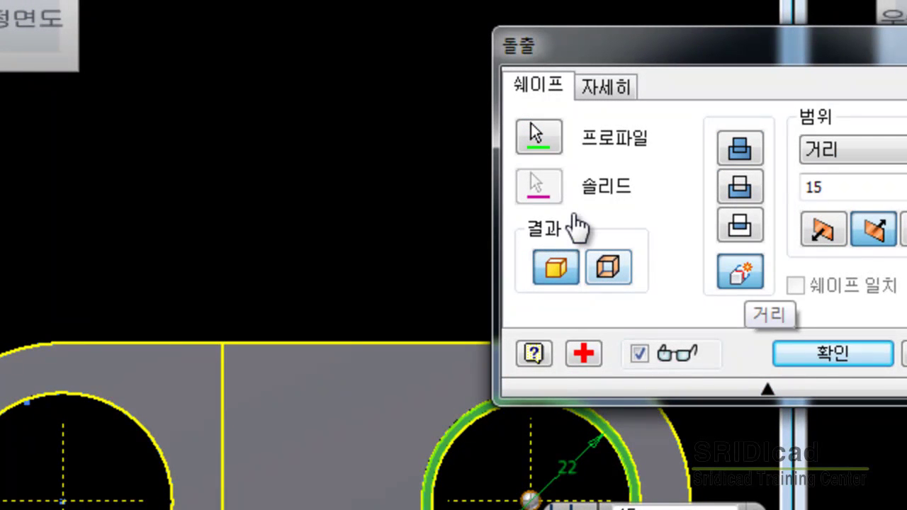
- Apply the 15 mm extrusion of the 22 mm circle profile
key(Return)
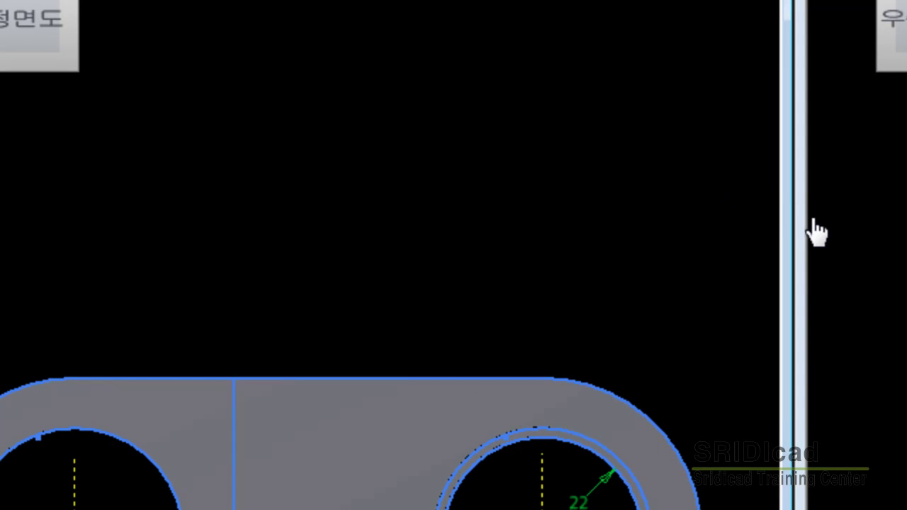
- Switch to the isometric home view, zoom in, and open the Move Bodies X offset choices
key(F6)
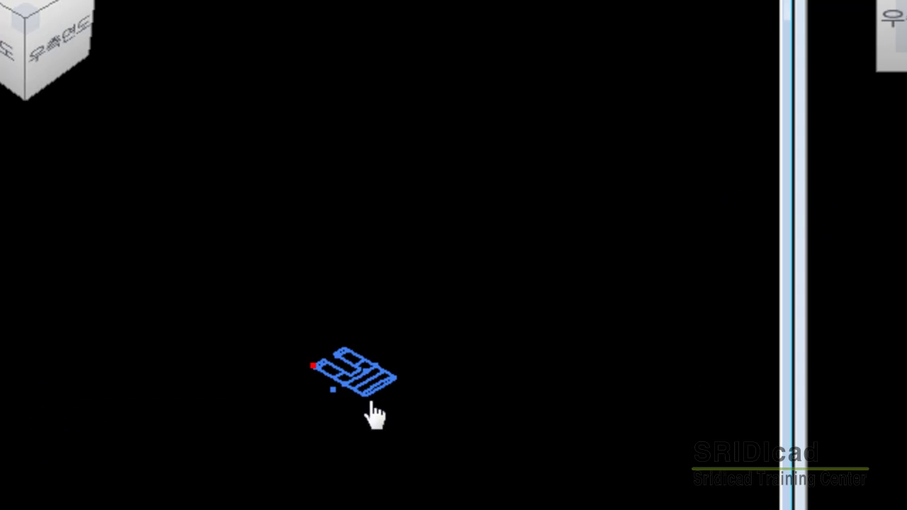
scroll(550, 435, down, 5)
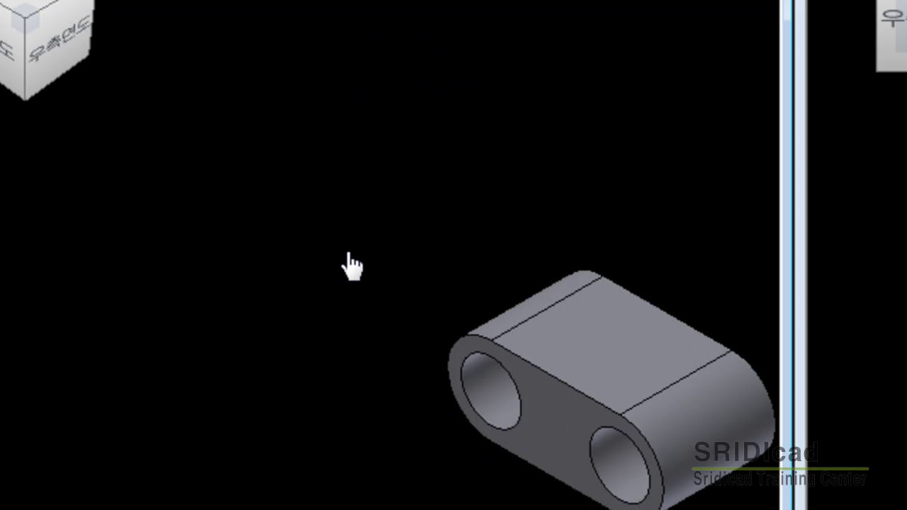
click(94, 6)
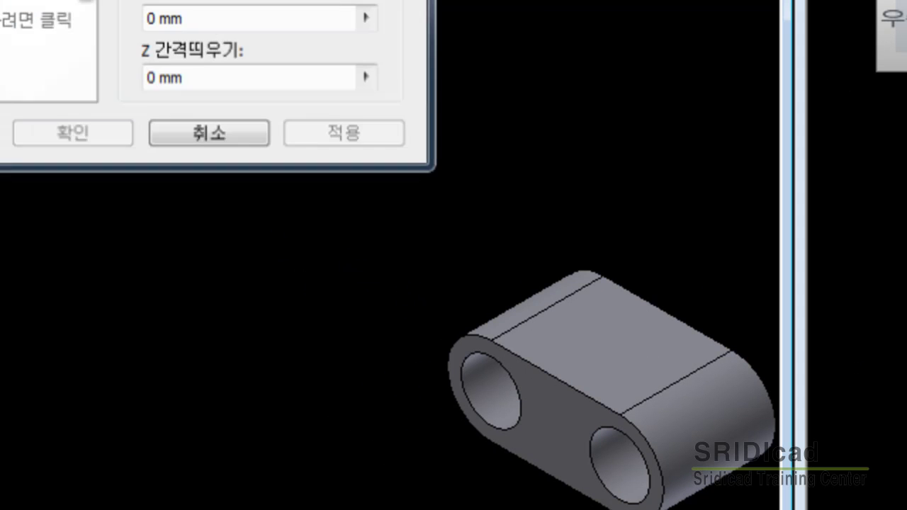
click(365, 17)
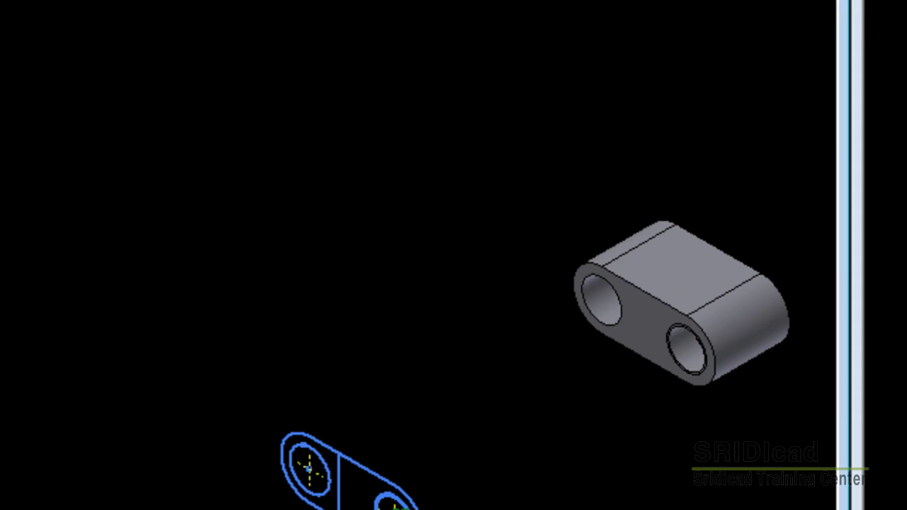
- Extrude the lower sketch region 15 as a New Solid body in the chosen direction
key(e)
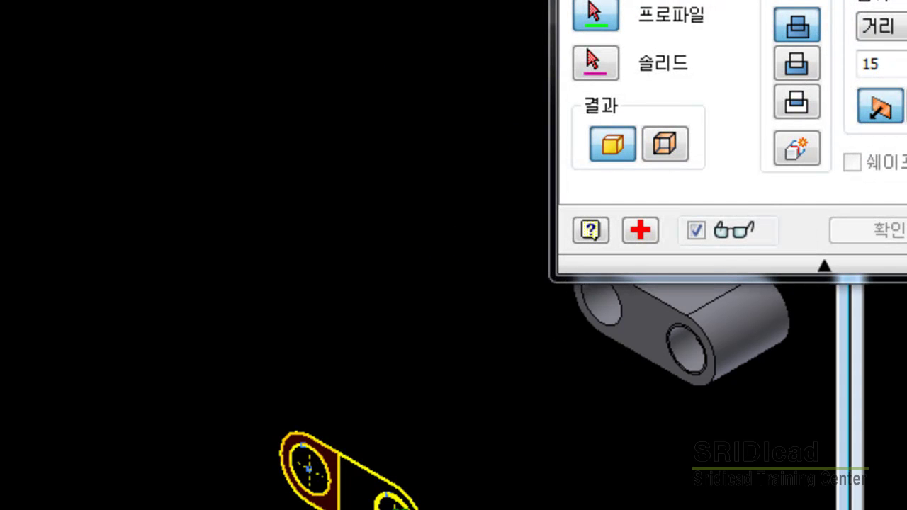
click(309, 468)
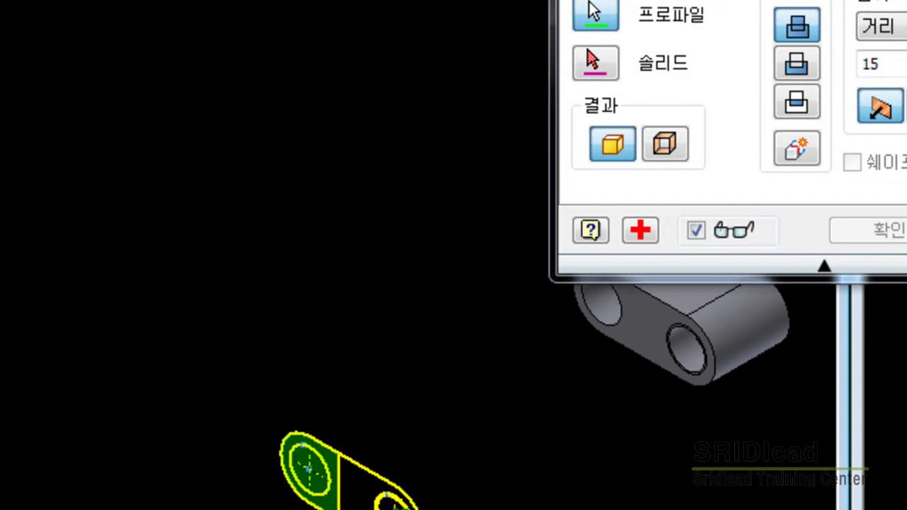
click(326, 471)
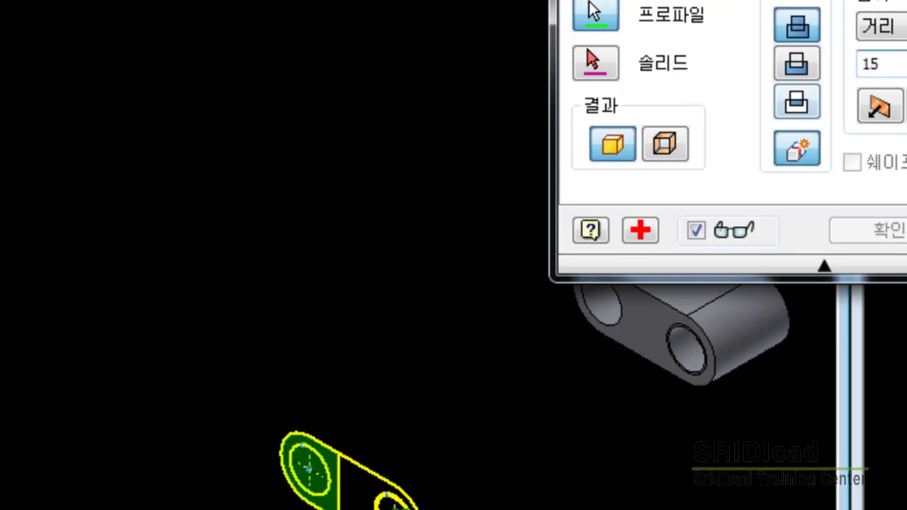
click(797, 149)
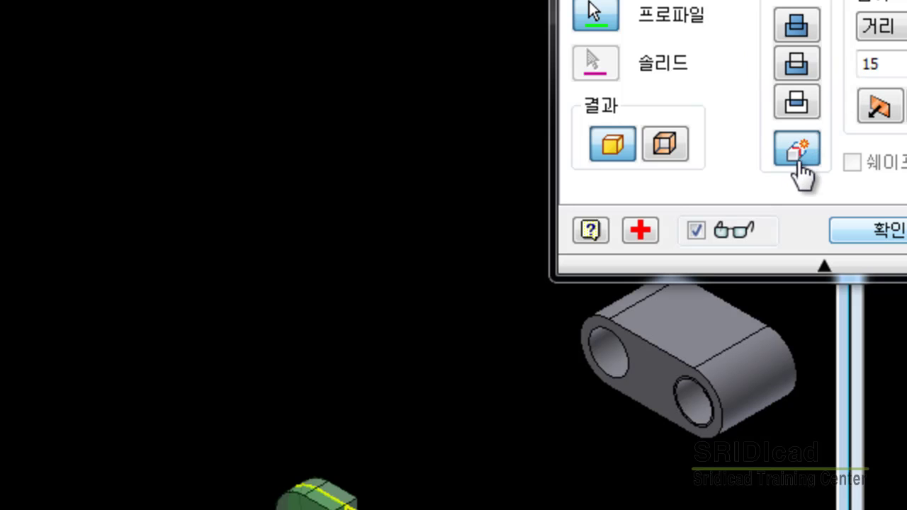
click(875, 230)
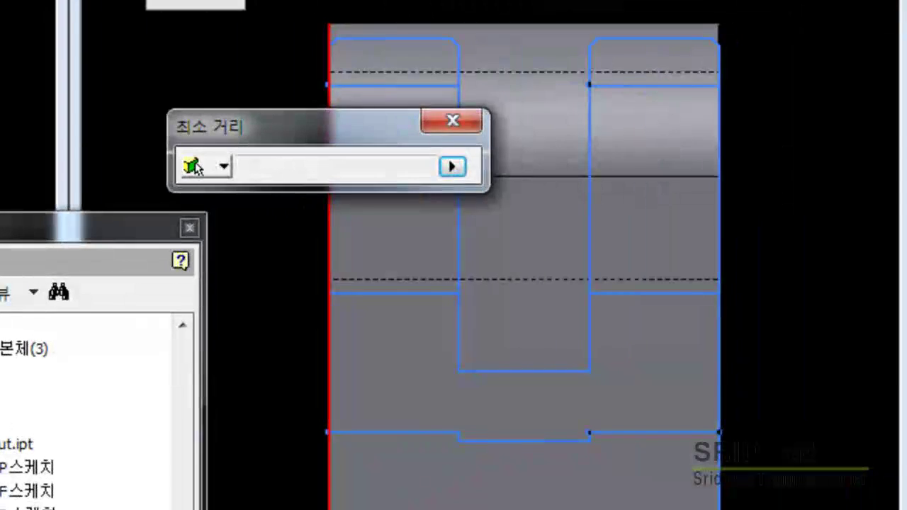
- Copy the measured 185 mm distance, then start a new measurement from the top face
double_click(266, 167)
right_click(273, 168)
click(333, 258)
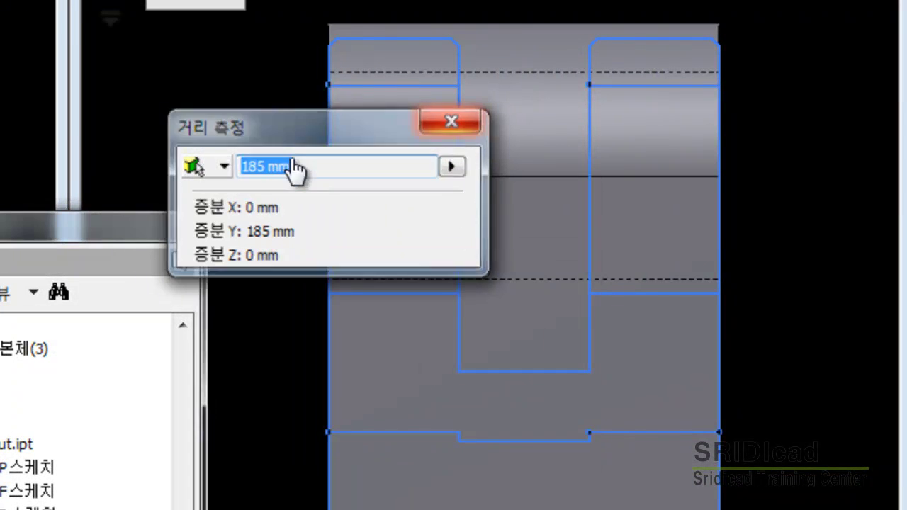
key(Escape)
key(Return)
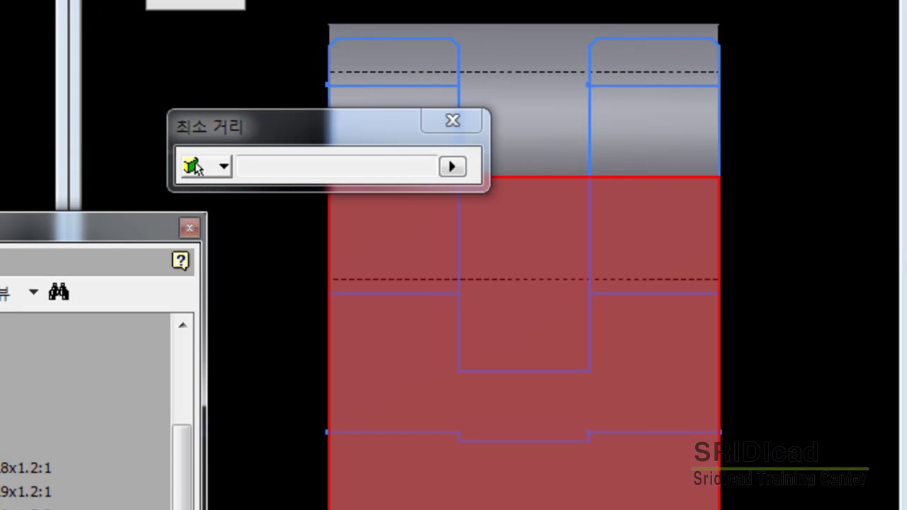
click(464, 334)
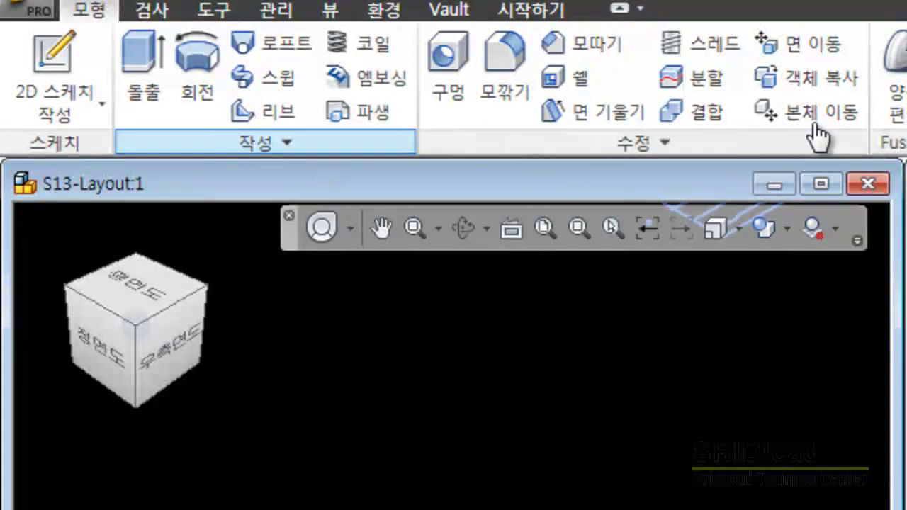
- Move the solid body with offsets X 0, Y 200 mm and Z 0 mm
click(807, 111)
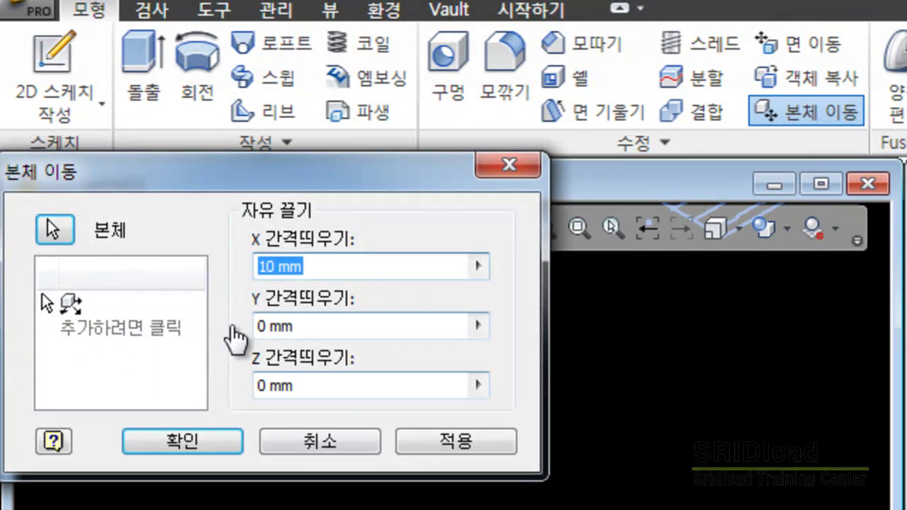
click(291, 326)
right_click(292, 327)
click(367, 380)
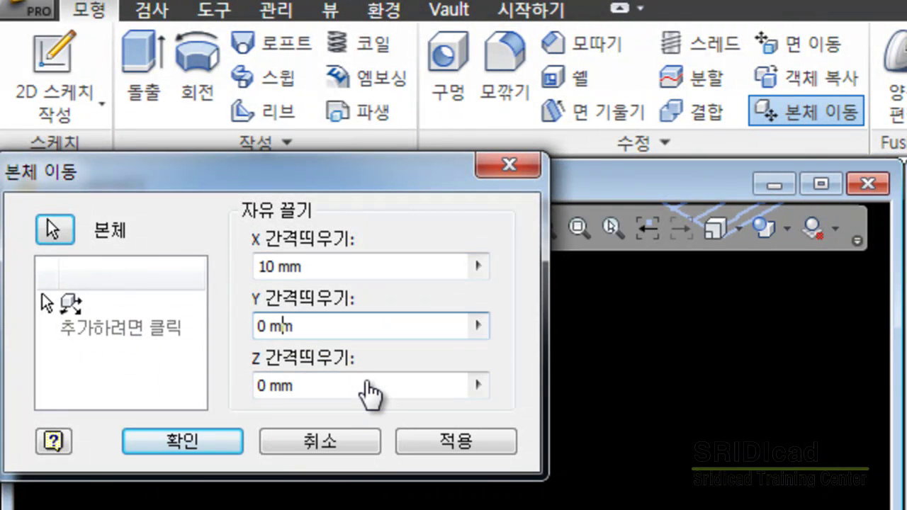
text(200)
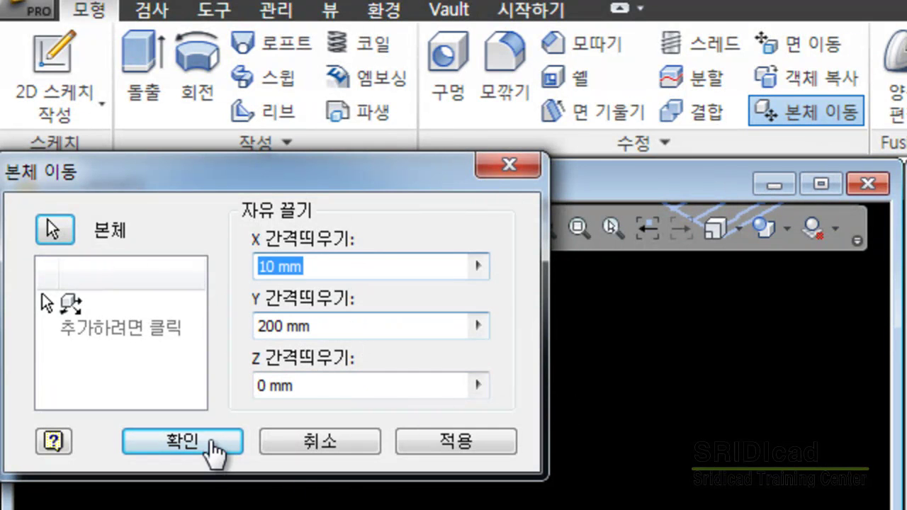
text(-)
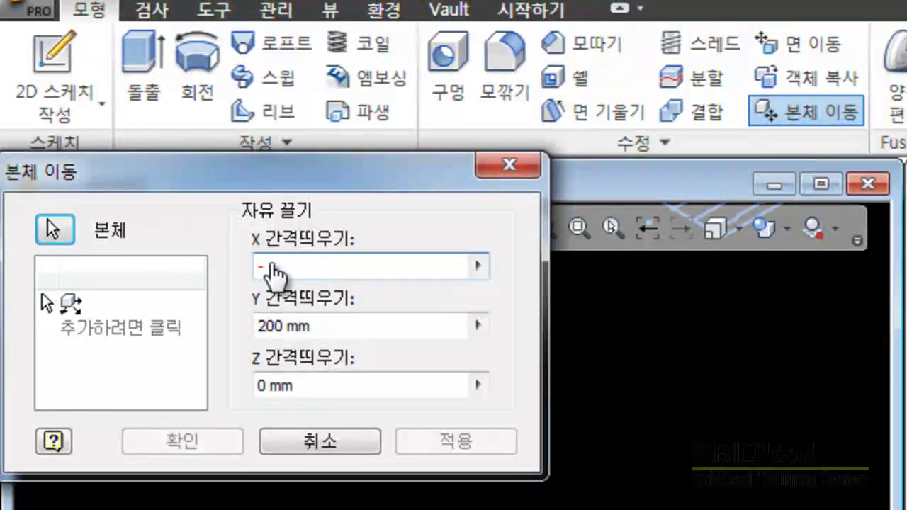
click(241, 433)
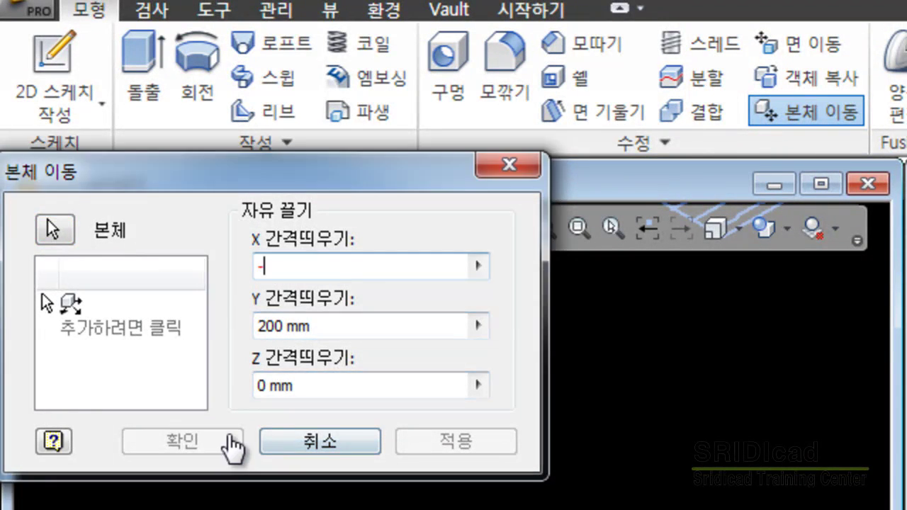
text(0)
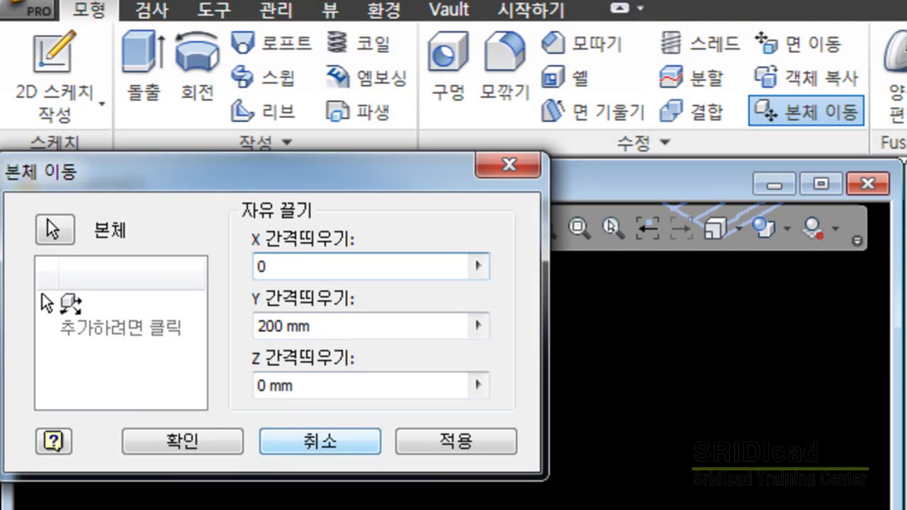
key(Return)
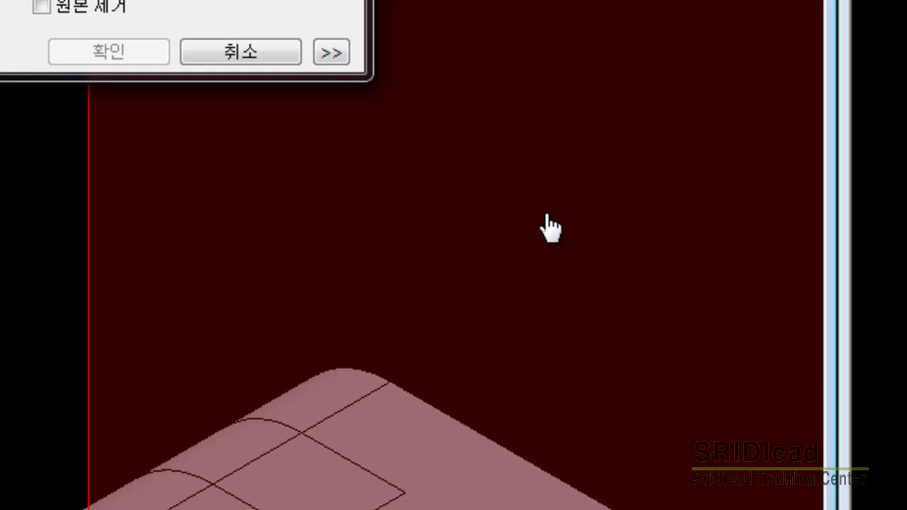
- Mirror the body across the picked work plane, keeping the original, and select the link body
click(599, 241)
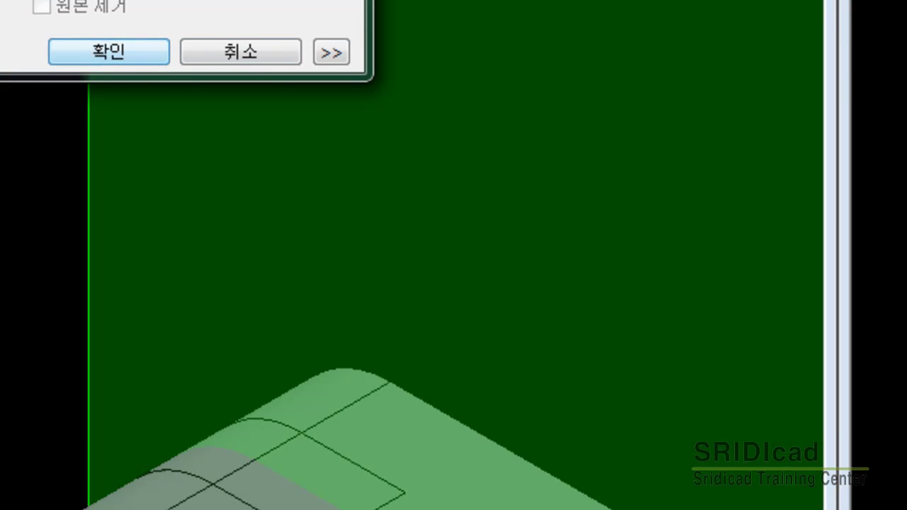
key(Return)
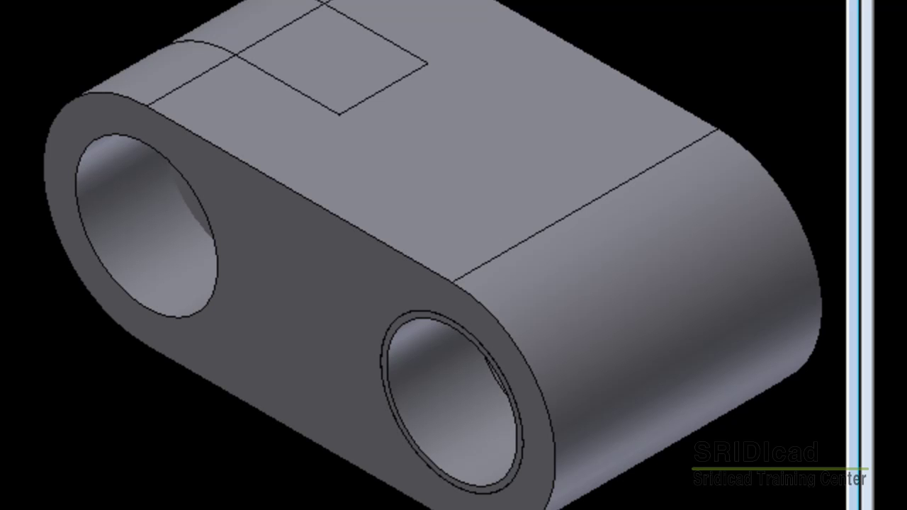
click(593, 144)
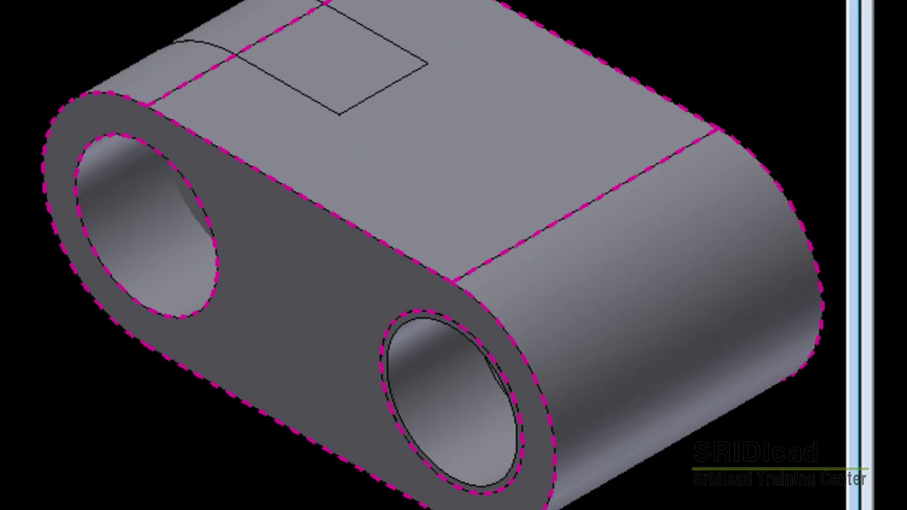
- Inspect the link's top square sketch, front bore and top face, orbiting around the part
click(305, 67)
click(388, 319)
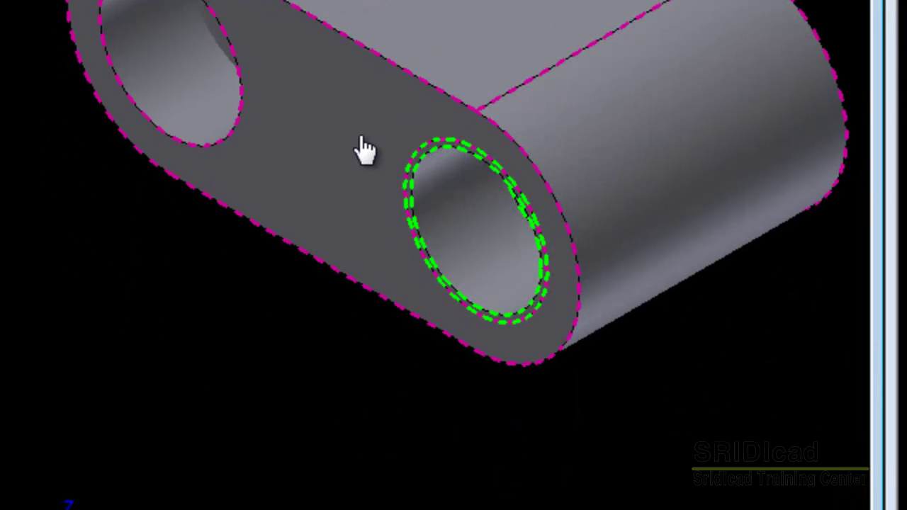
key(Escape)
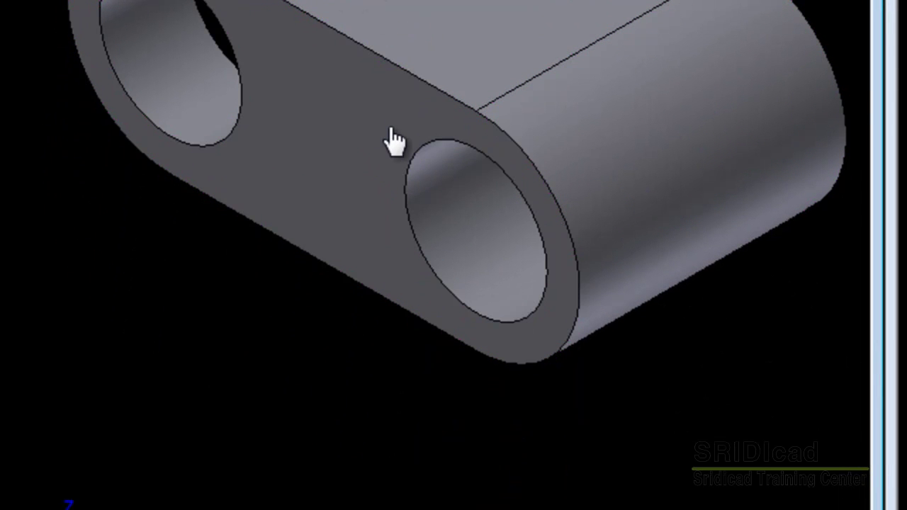
click(540, 149)
key(Escape)
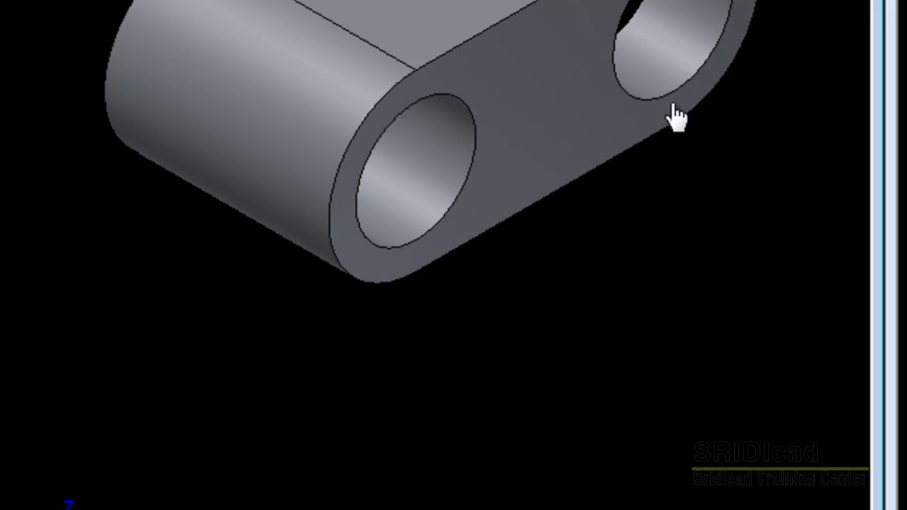
drag(513, 45, 506, 61)
mouse_move(388, 203)
mouse_down()
mouse_move(388, 227)
mouse_move(486, 216)
mouse_move(416, 223)
mouse_move(375, 203)
mouse_move(421, 199)
mouse_move(529, 220)
mouse_move(552, 205)
mouse_move(511, 327)
mouse_move(524, 245)
mouse_up()
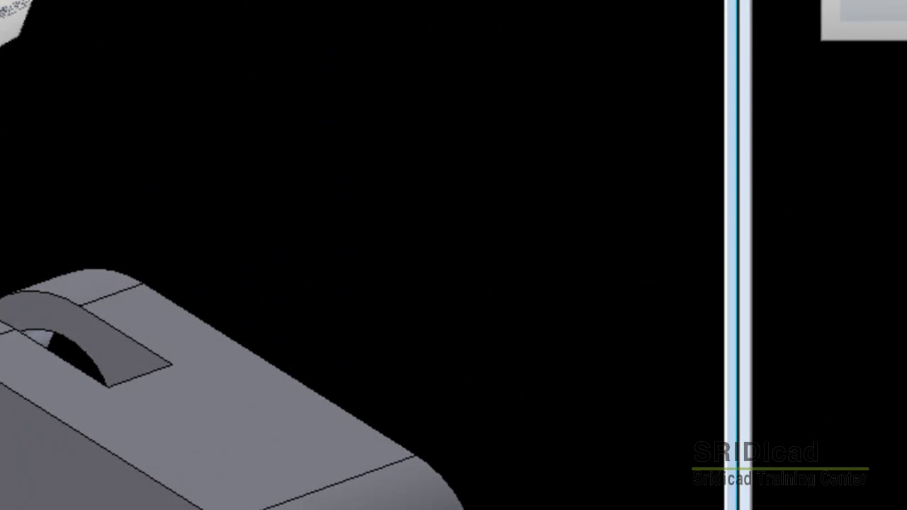
- Combine the slot body into the link, then combine both bore cylinders into one solid
click(301, 389)
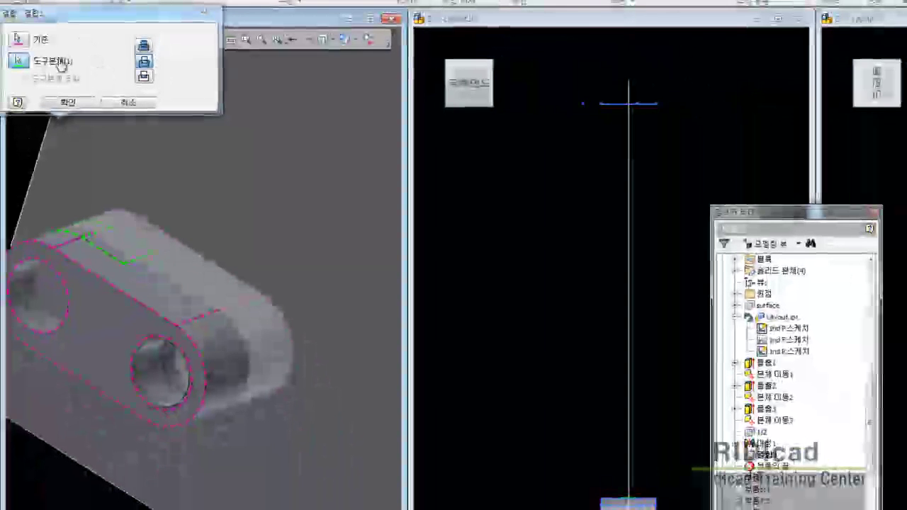
key(Return)
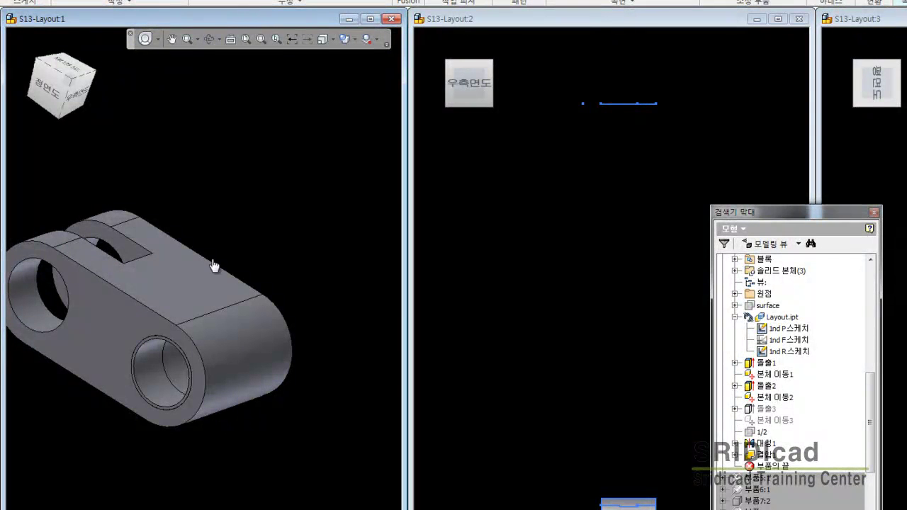
key(Return)
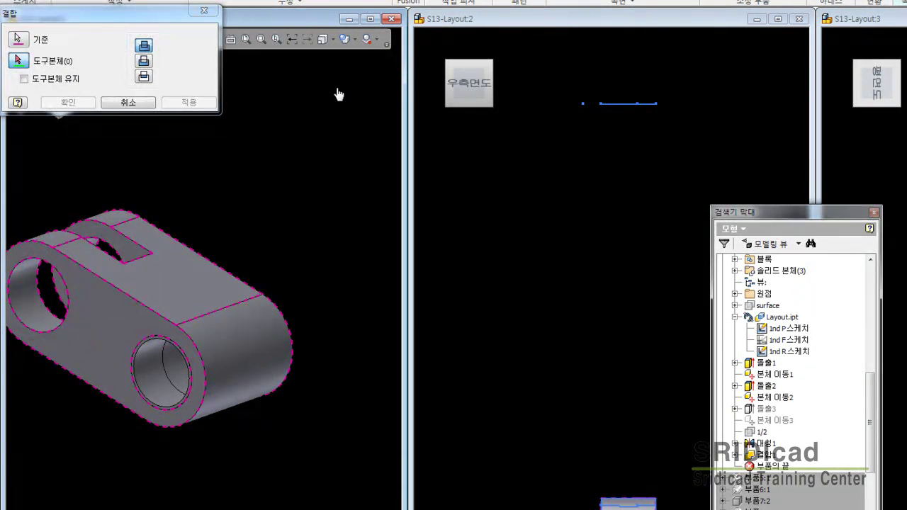
click(161, 367)
click(237, 343)
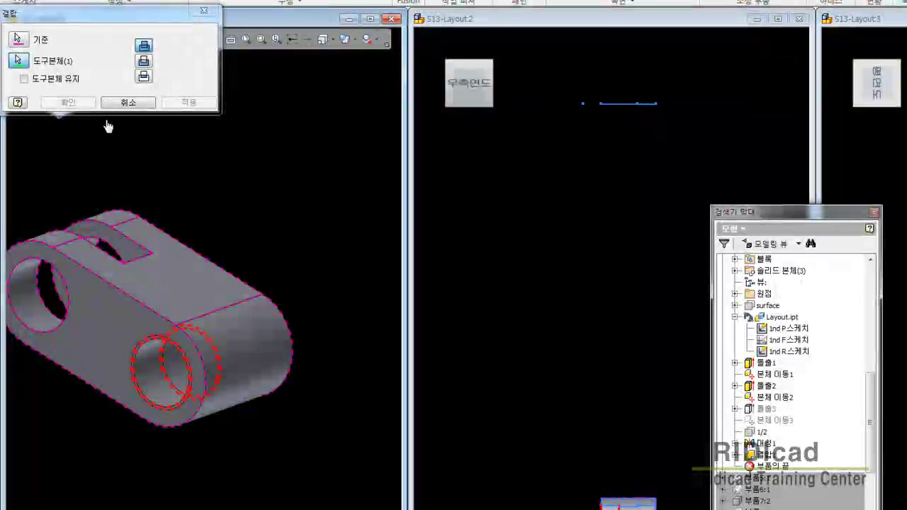
key(Return)
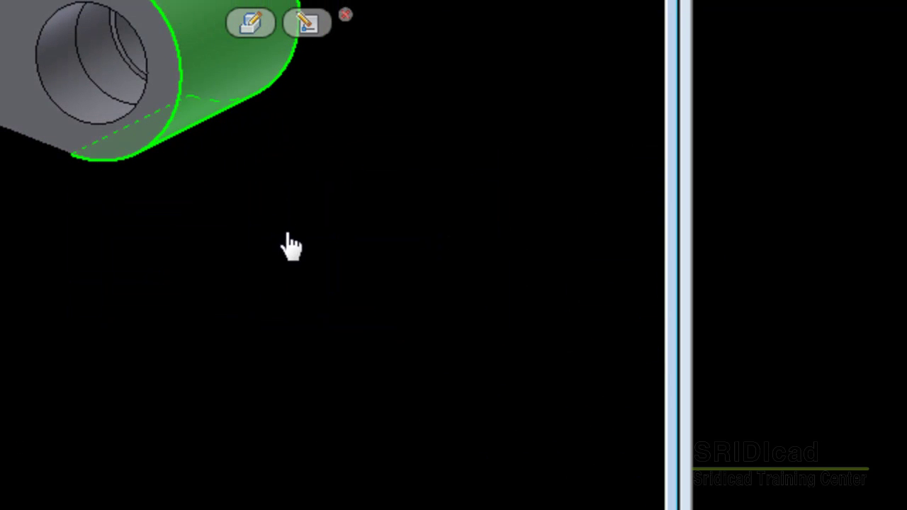
- Clear the feature selection and leave the navigation steering wheel
click(306, 164)
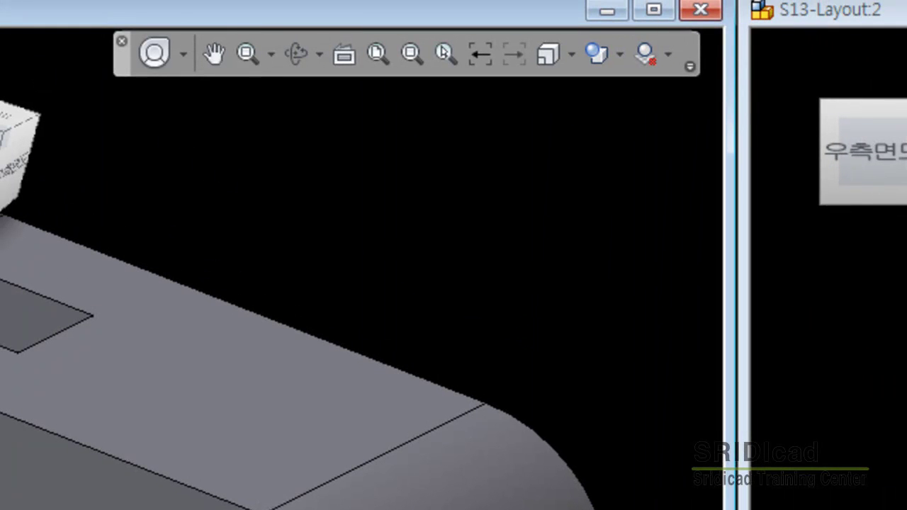
scroll(425, 318, up, 5)
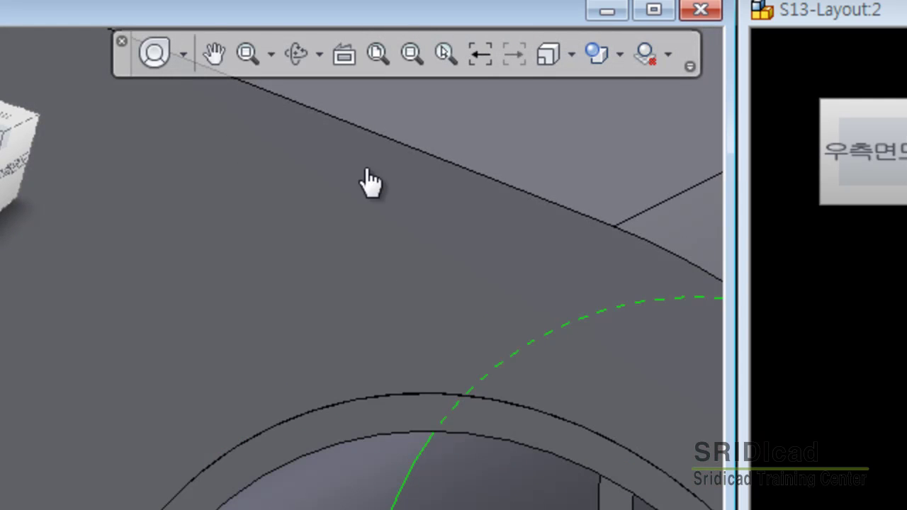
scroll(383, 199, down, 5)
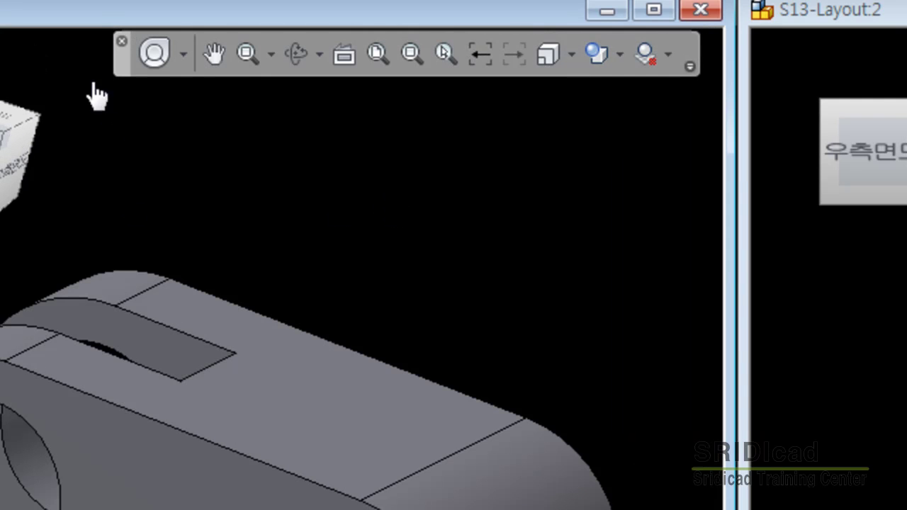
right_click(358, 192)
key(Escape)
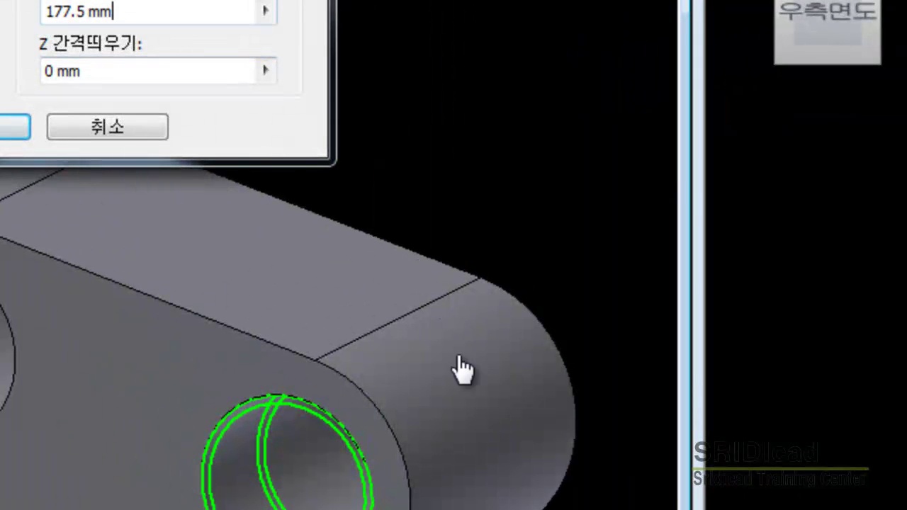
- Change the bore body's Y offset to 177.5 mm+15 and save, dismissing the Vault prompt
text(+15)
key(Return)
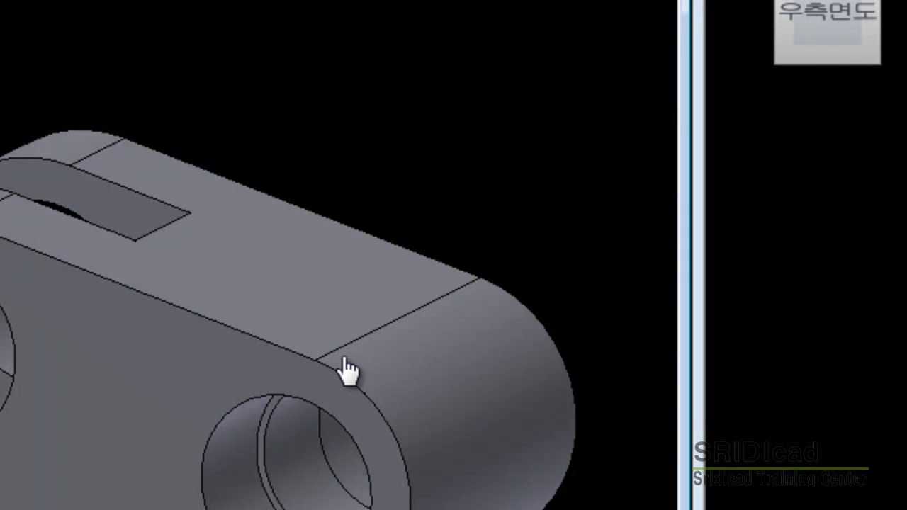
key(ctrl+s)
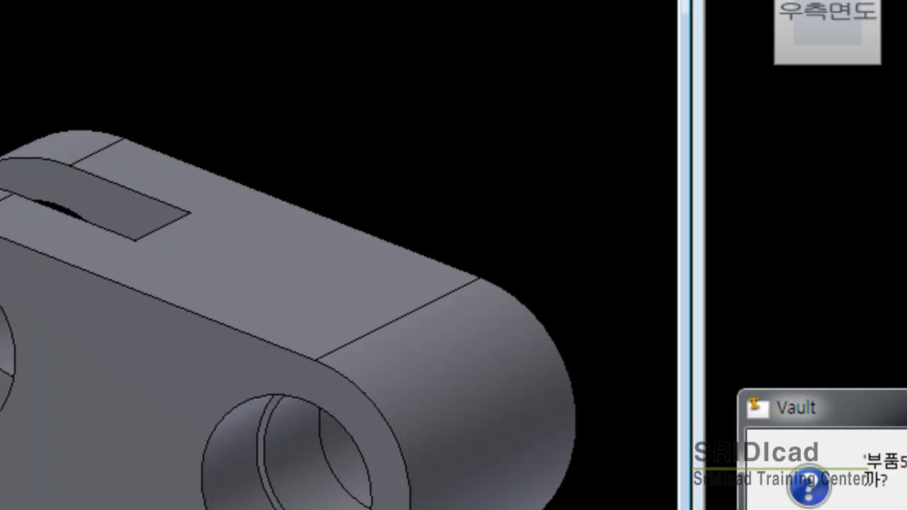
key(Return)
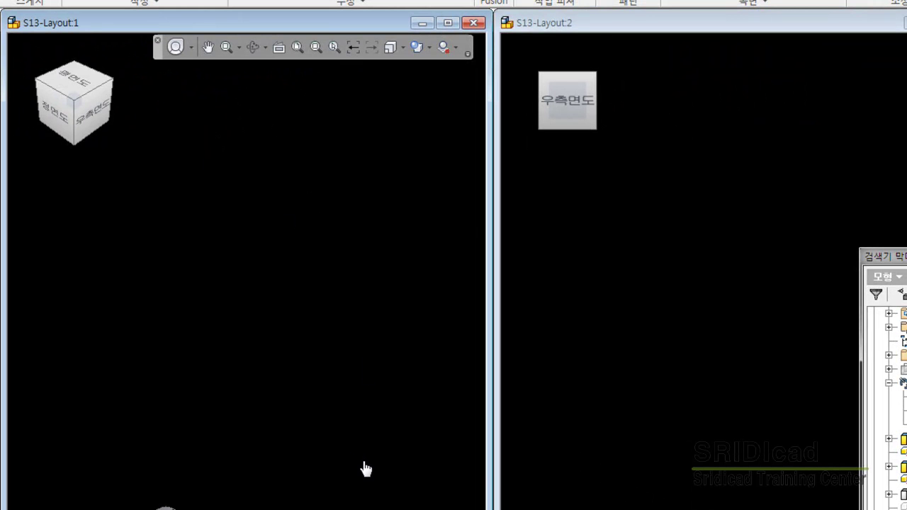
- Finish editing the link part and return to the assembly
drag(259, 334, 259, 92)
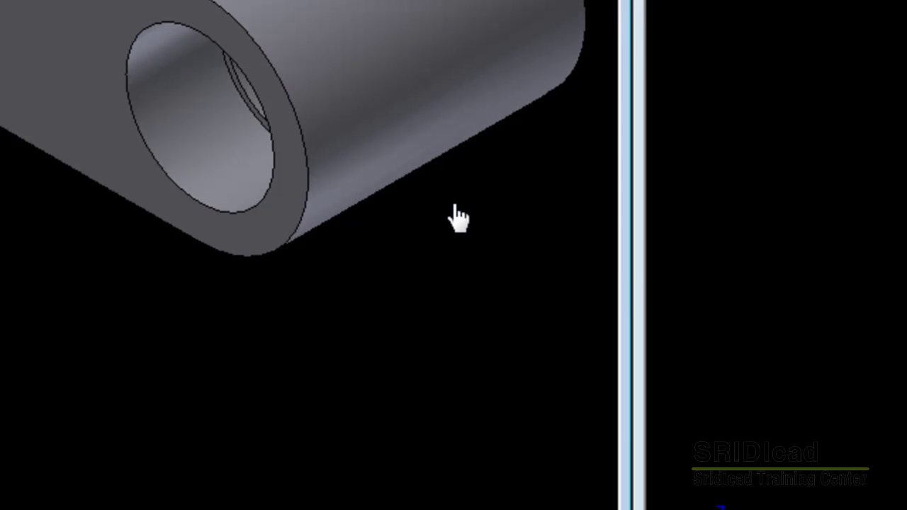
right_click(466, 298)
click(455, 56)
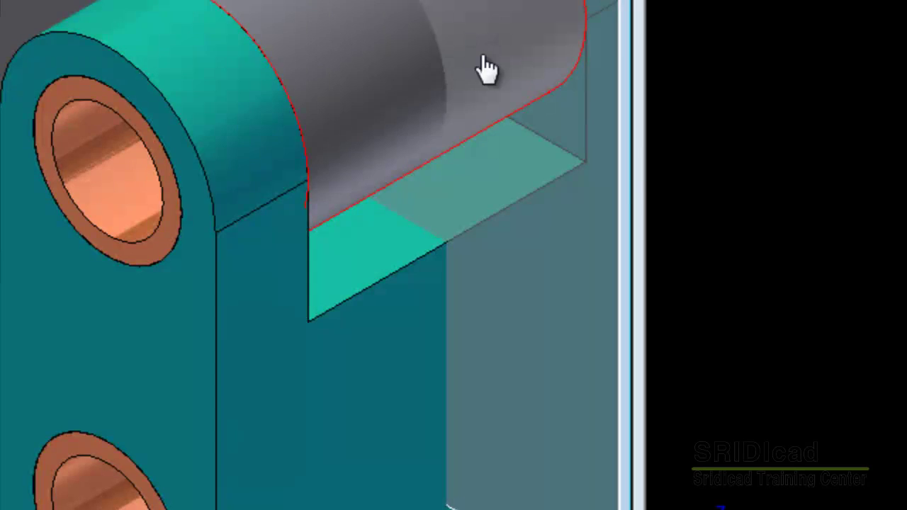
right_click(167, 42)
key(Escape)
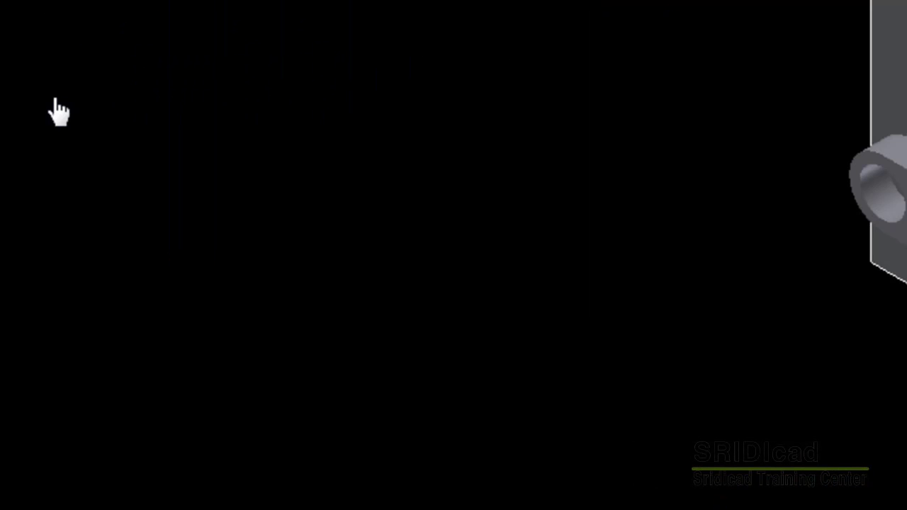
- Give the link part the 연보라색 light-purple colour
middle_drag(60, 111, 142, 111)
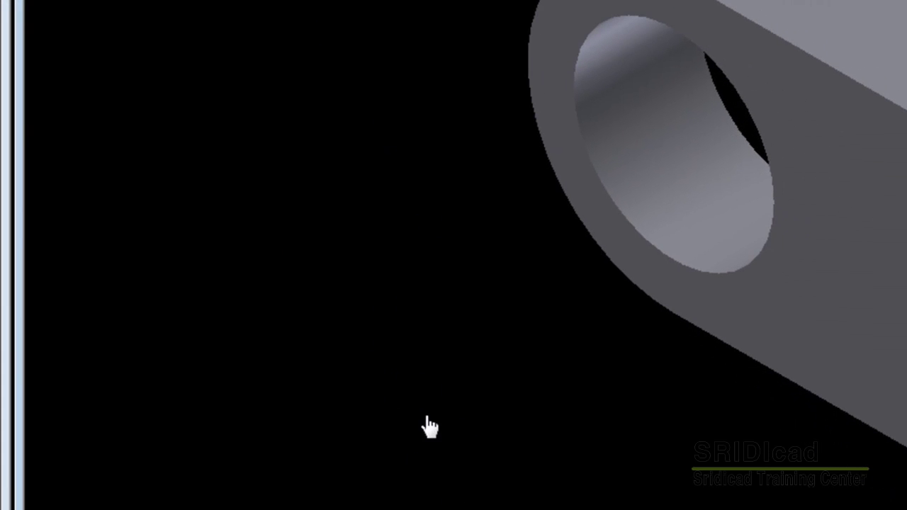
scroll(425, 428, down, 1)
scroll(431, 429, down, 1)
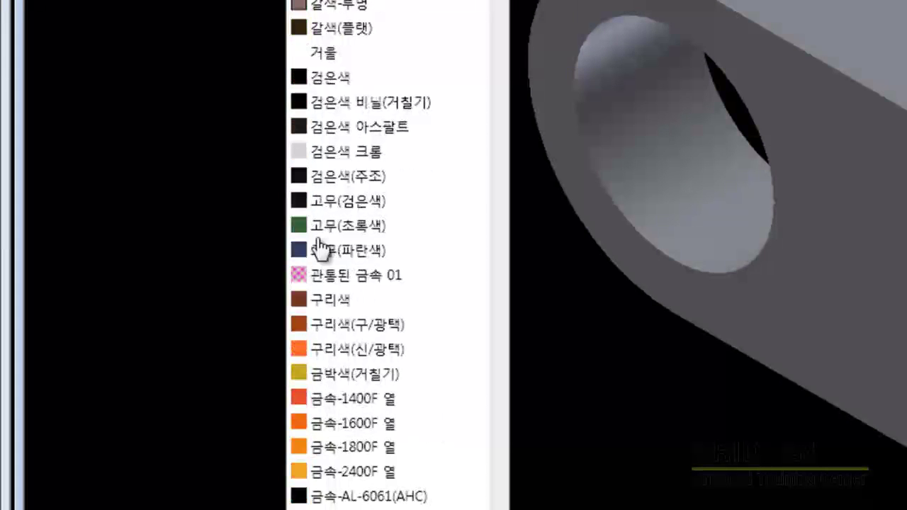
scroll(296, 248, down, 15)
scroll(213, 87, down, 3)
scroll(95, 76, up, 1)
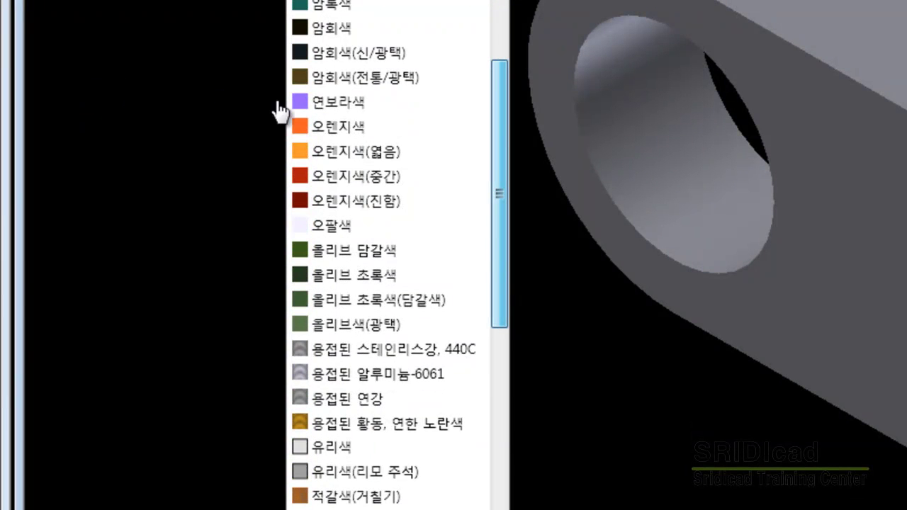
key(Return)
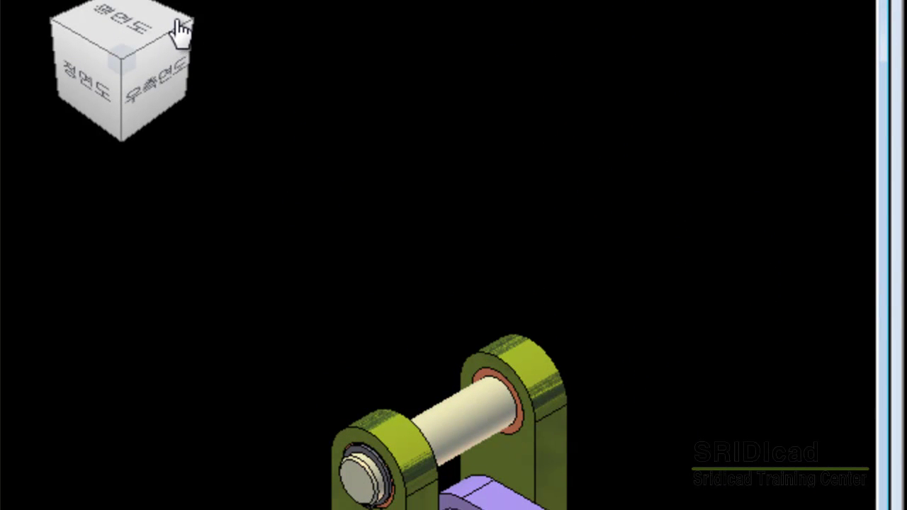
- Inspect the copper bushing and small pin, then close the 부품7 part window
scroll(454, 475, up, 3)
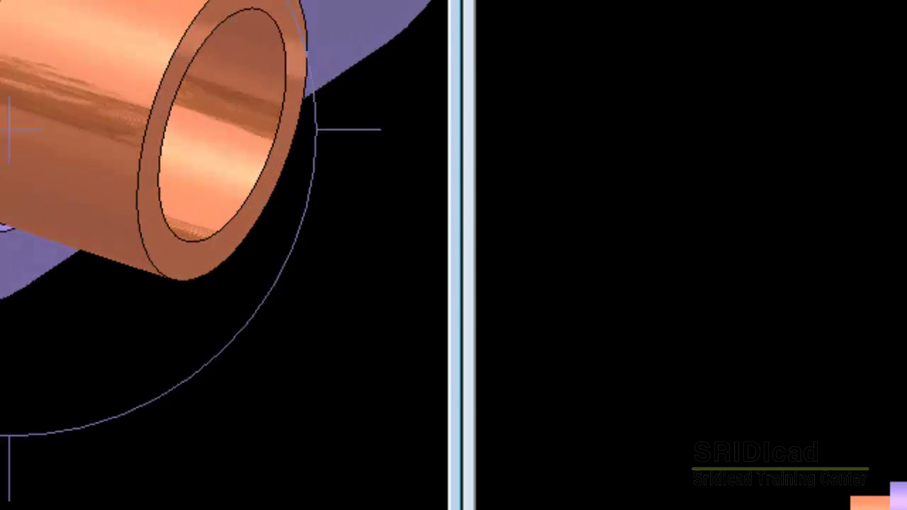
right_click(153, 410)
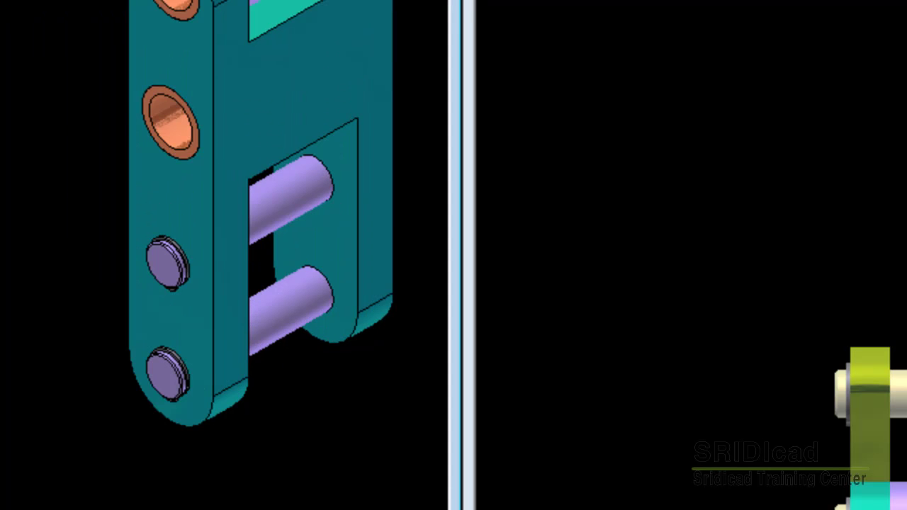
click(168, 262)
right_click(168, 262)
key(Escape)
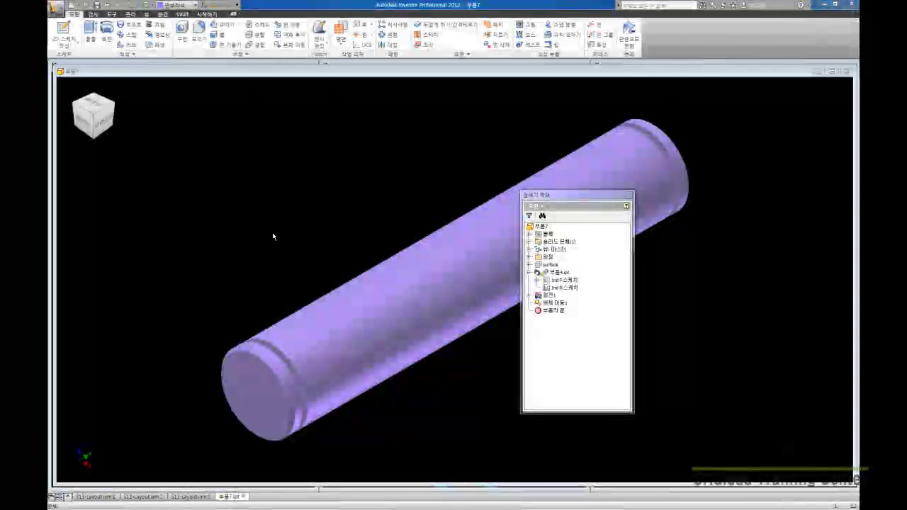
scroll(269, 239, down, 3)
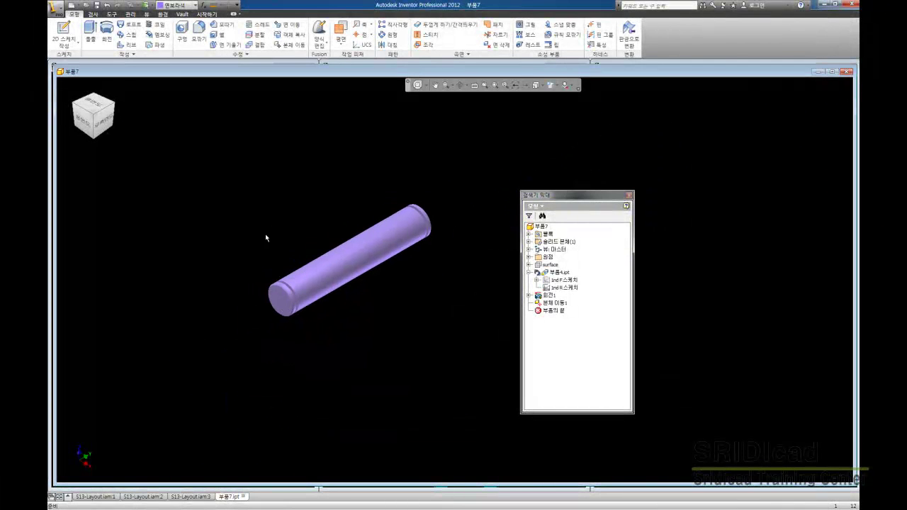
click(849, 72)
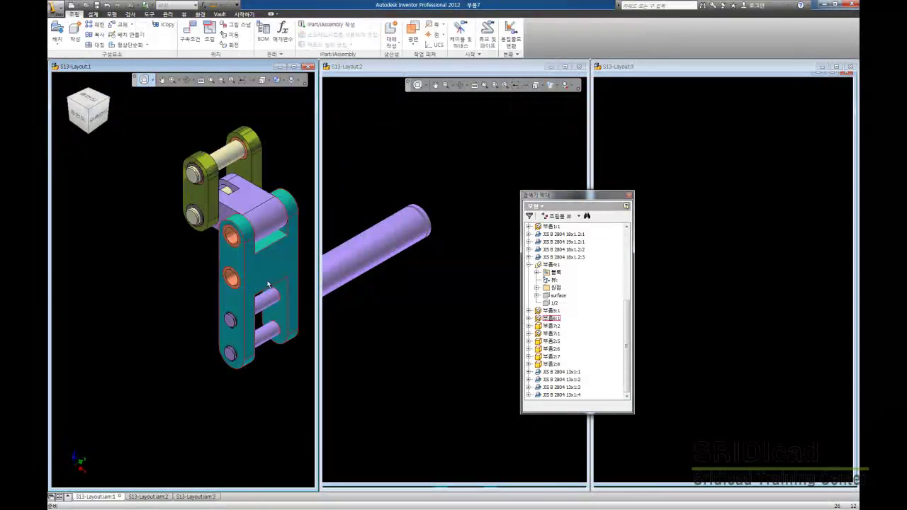
- Copy the Except-Layout design view, activate the copy and rename it Except-Layout-Section
middle_drag(184, 268, 170, 279)
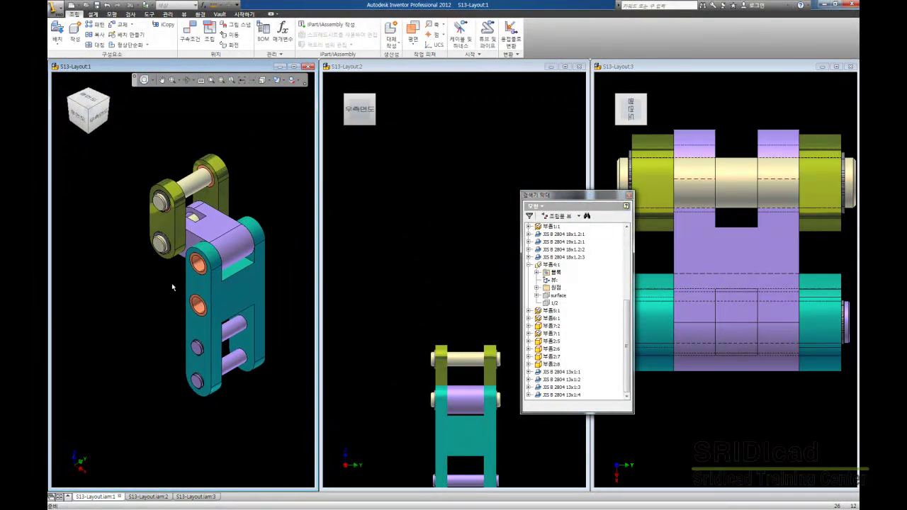
drag(628, 321, 628, 248)
click(576, 265)
right_click(578, 268)
key(Escape)
right_click(579, 269)
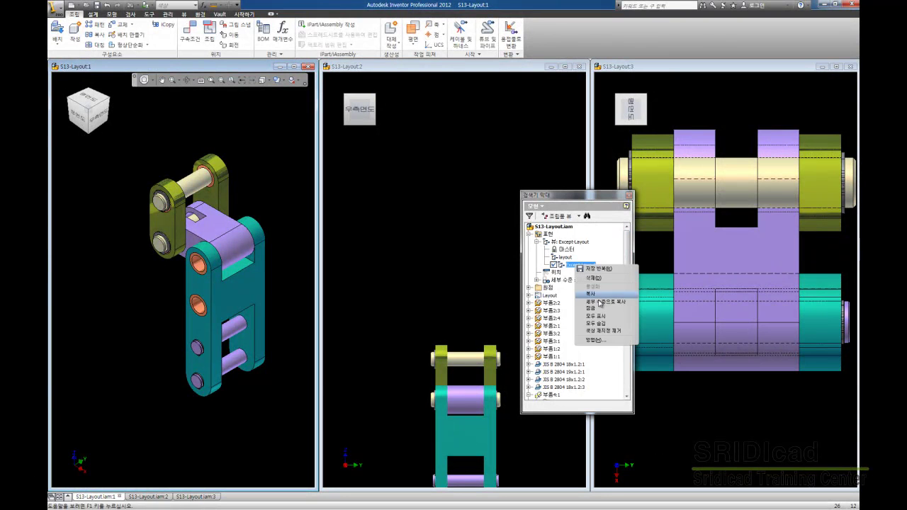
click(590, 293)
double_click(561, 273)
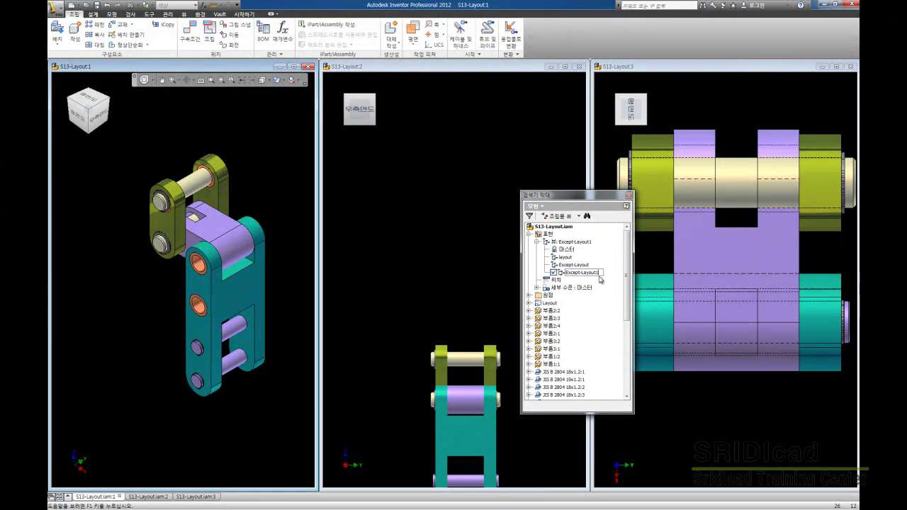
text(sE)
key(Return)
click(279, 200)
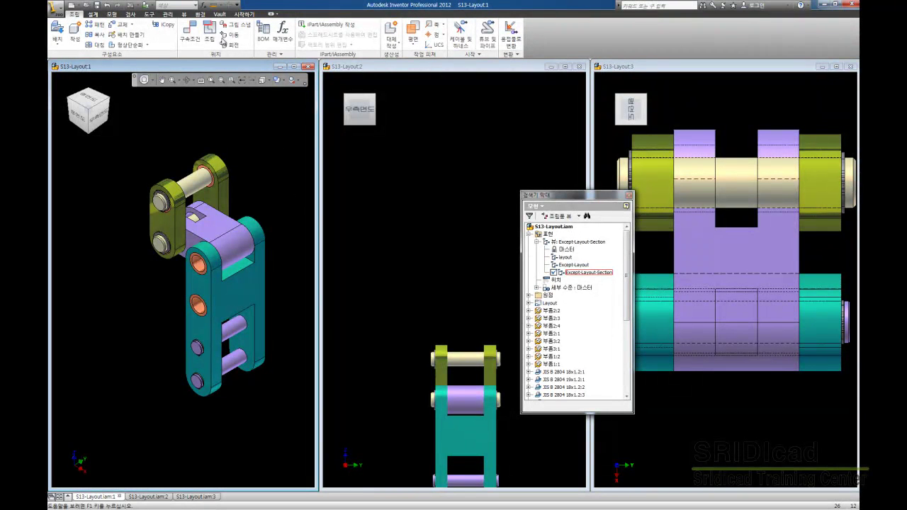
click(213, 6)
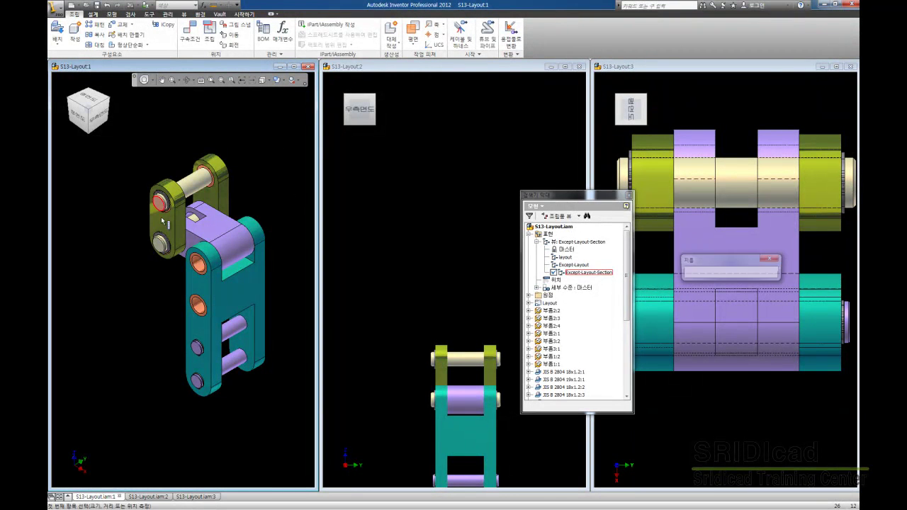
click(230, 185)
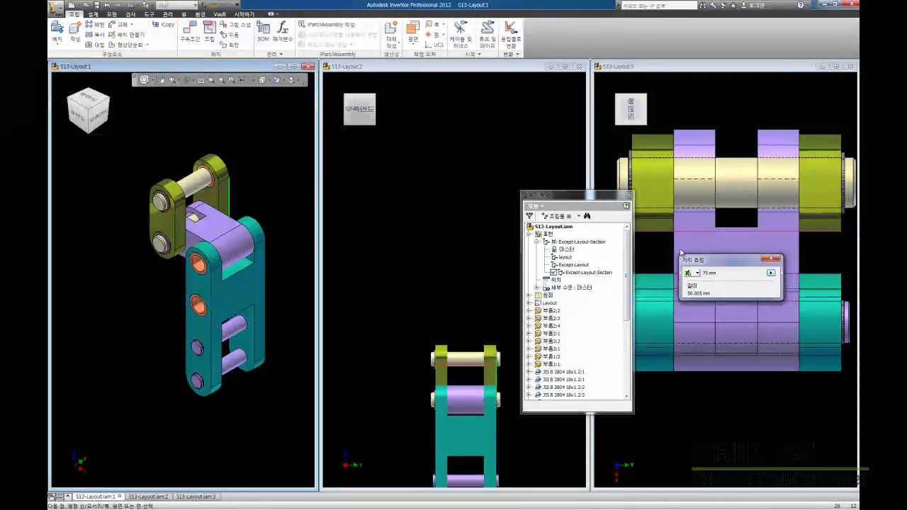
right_click(704, 274)
click(737, 296)
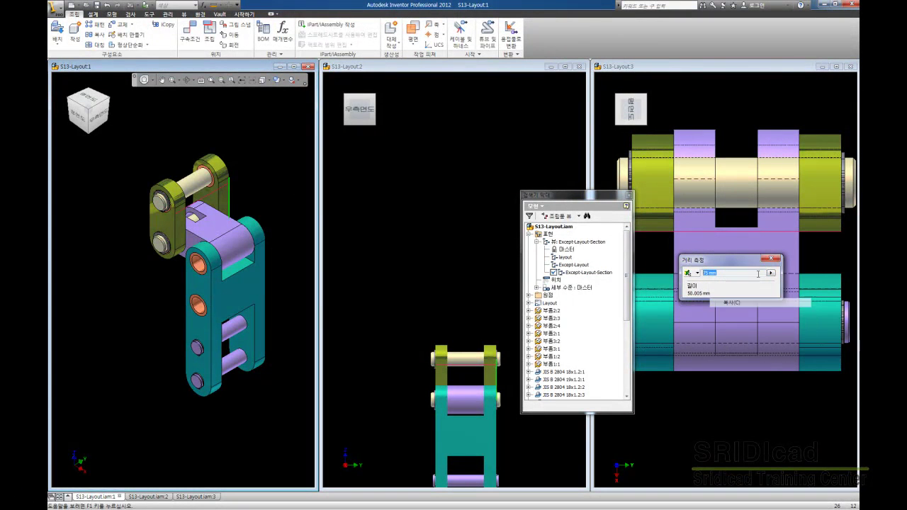
click(773, 259)
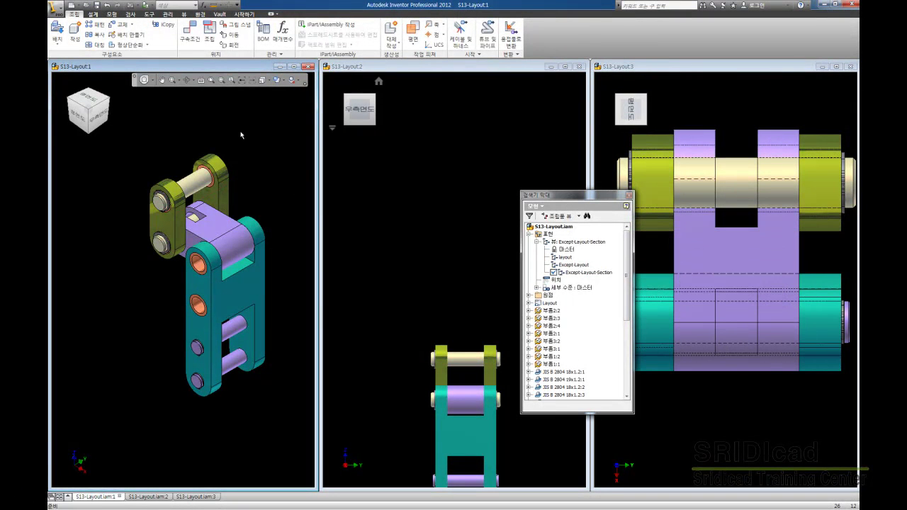
click(413, 30)
click(162, 225)
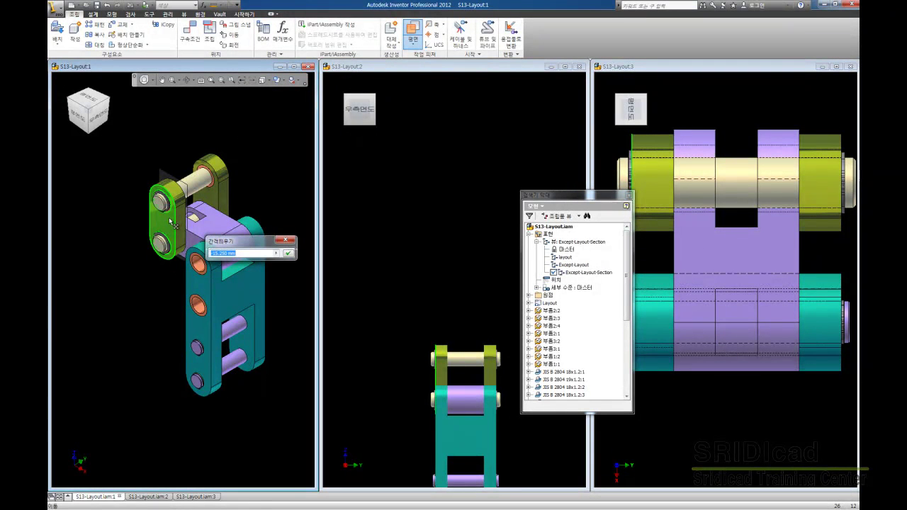
mouse_move(170, 222)
mouse_down()
mouse_move(180, 217)
mouse_move(166, 222)
mouse_up()
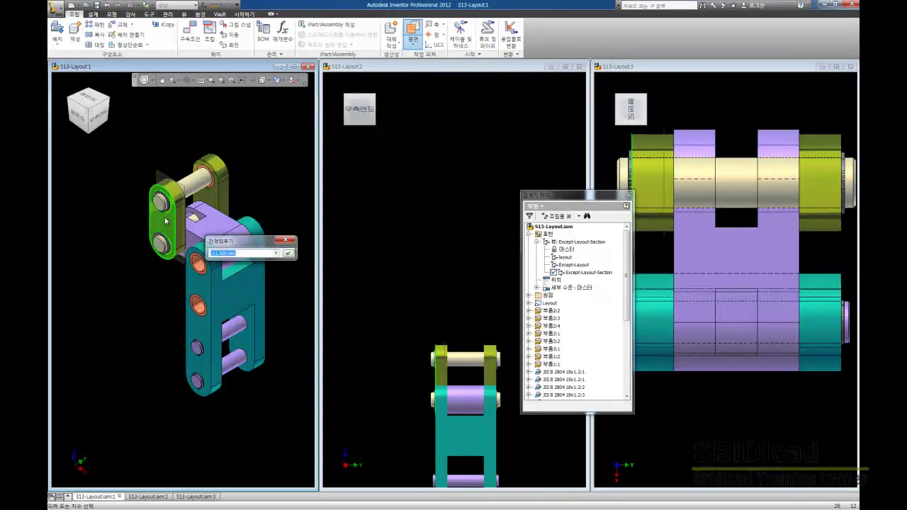
click(290, 242)
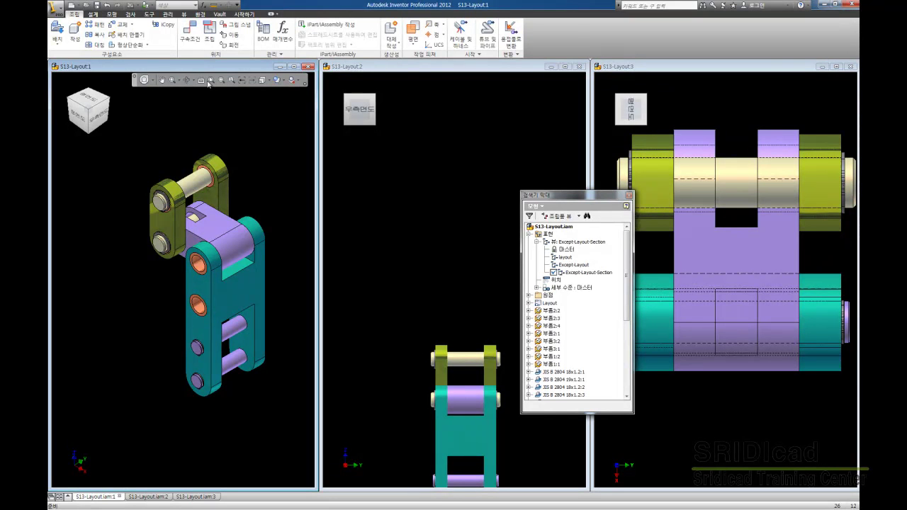
- Create a half section view through the link face at an offset of -75 mm/2
click(183, 13)
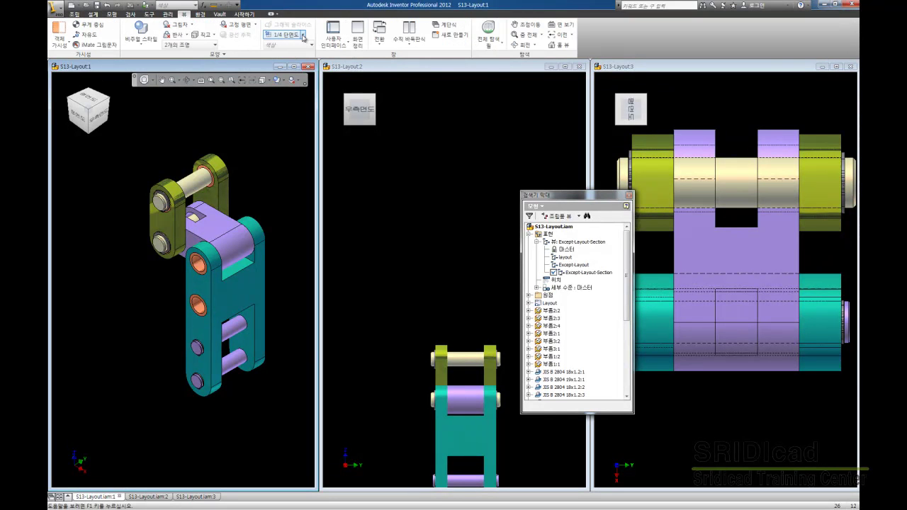
click(303, 34)
click(287, 66)
click(167, 230)
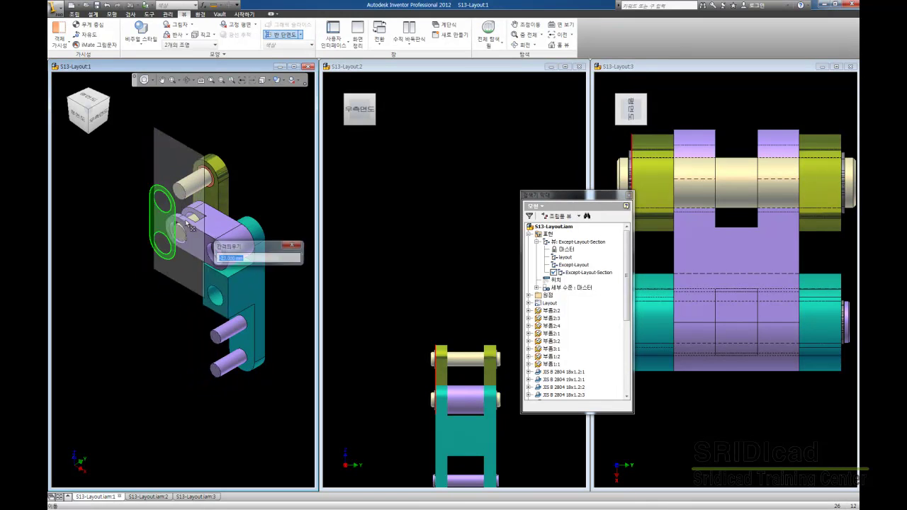
drag(170, 230, 193, 221)
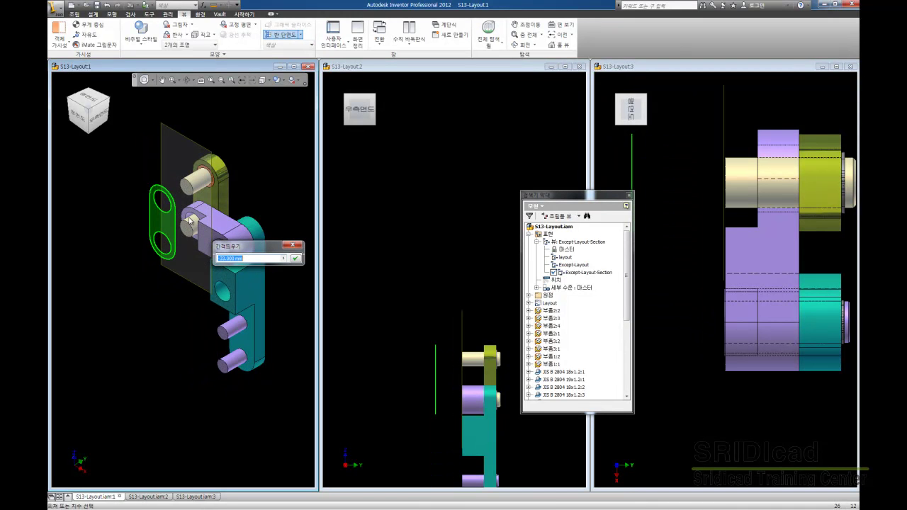
key(Home)
text(-)
text(-75 mm/2)
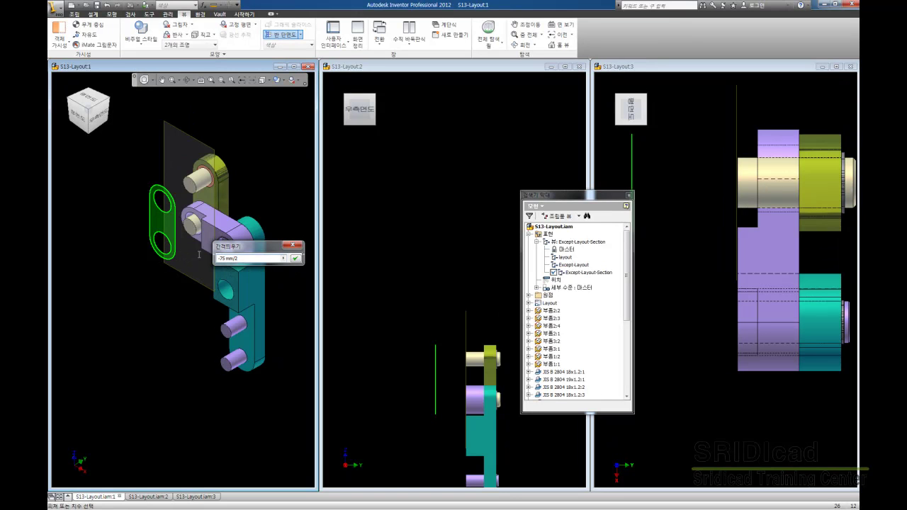
click(297, 258)
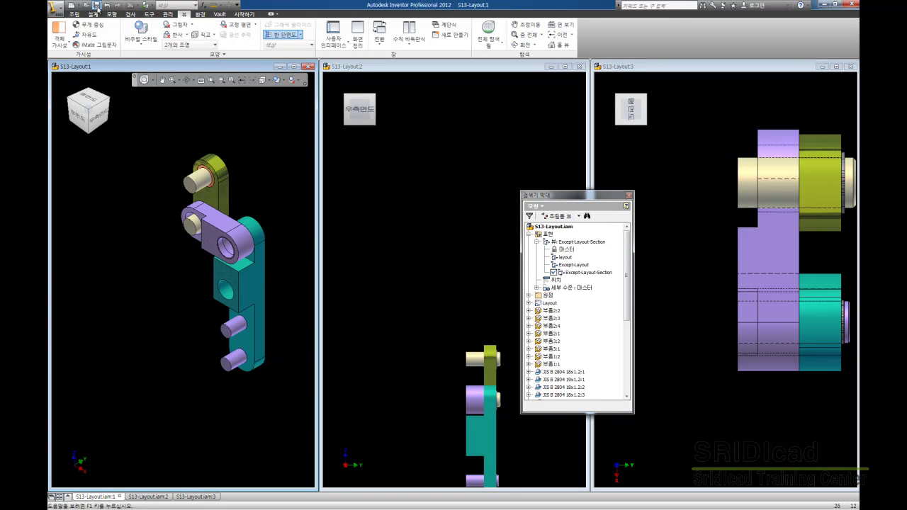
key(Return)
- Set the Layout:1 window to the front view
click(456, 203)
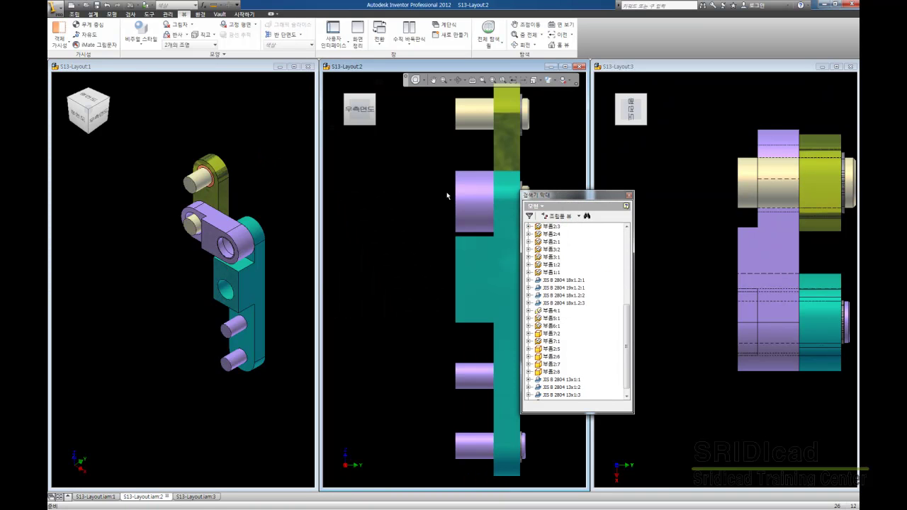
key(ctrl+Tab)
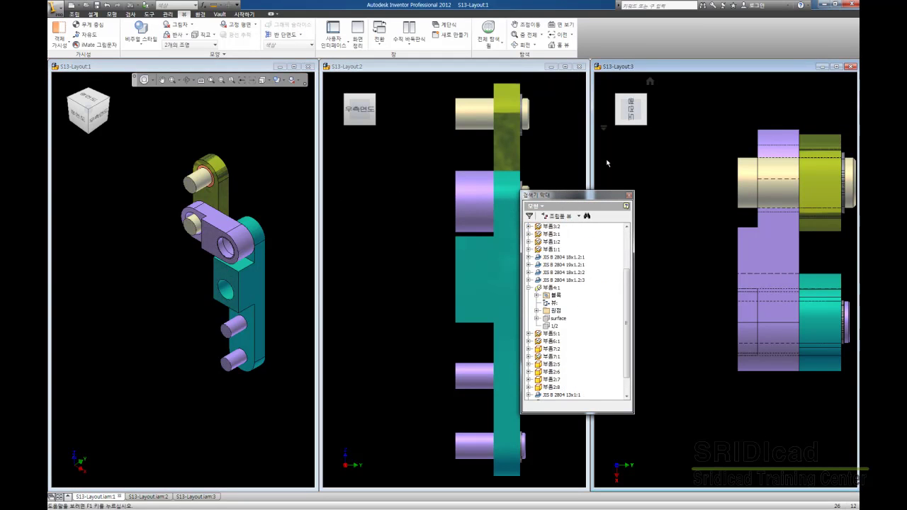
key(ctrl+Tab)
click(156, 164)
click(80, 115)
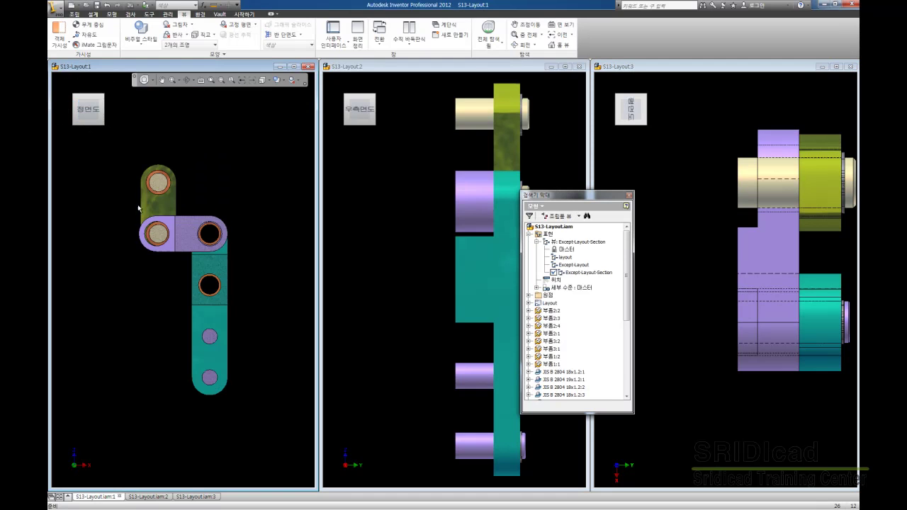
scroll(162, 237, up, 3)
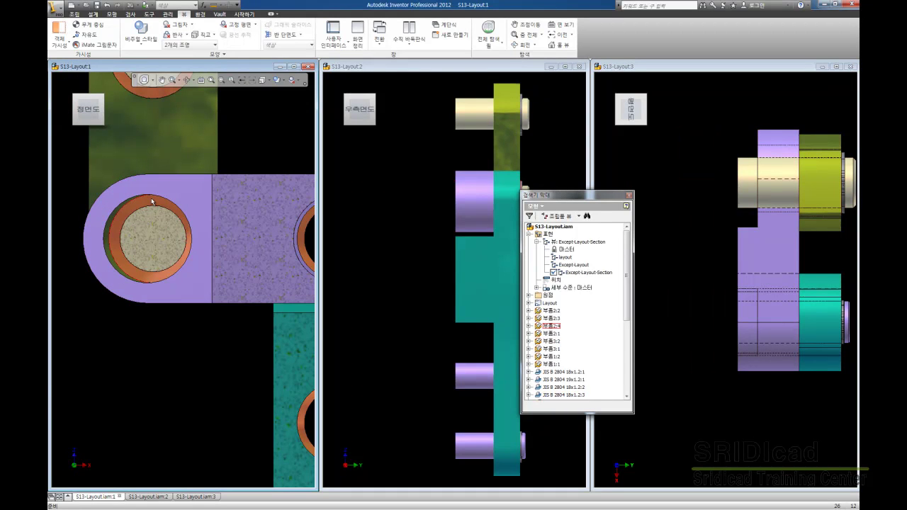
scroll(153, 202, down, 2)
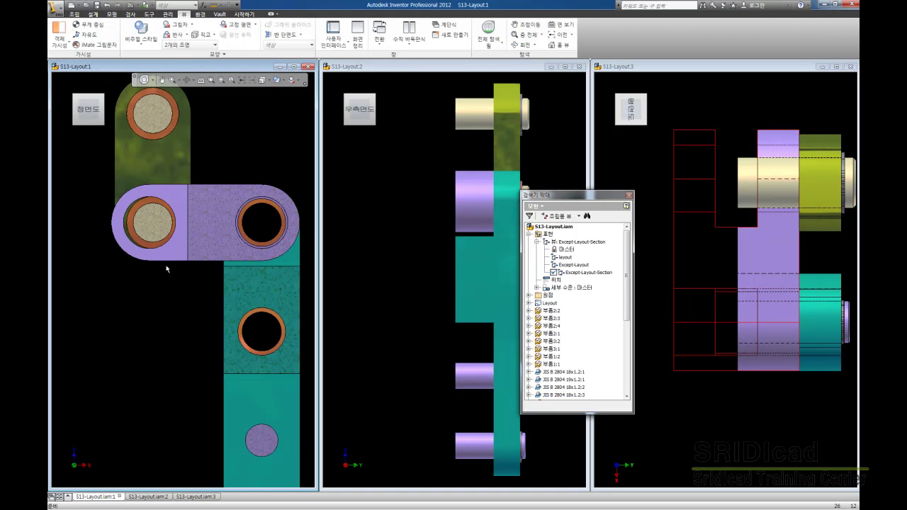
- Edit the purple link in place and open its extrusion sketch in the front view
double_click(170, 255)
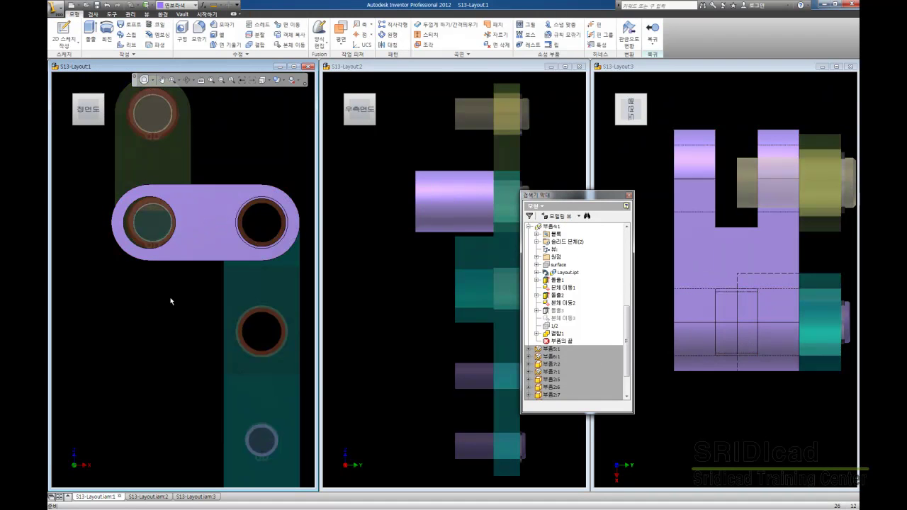
middle_drag(264, 221, 262, 225)
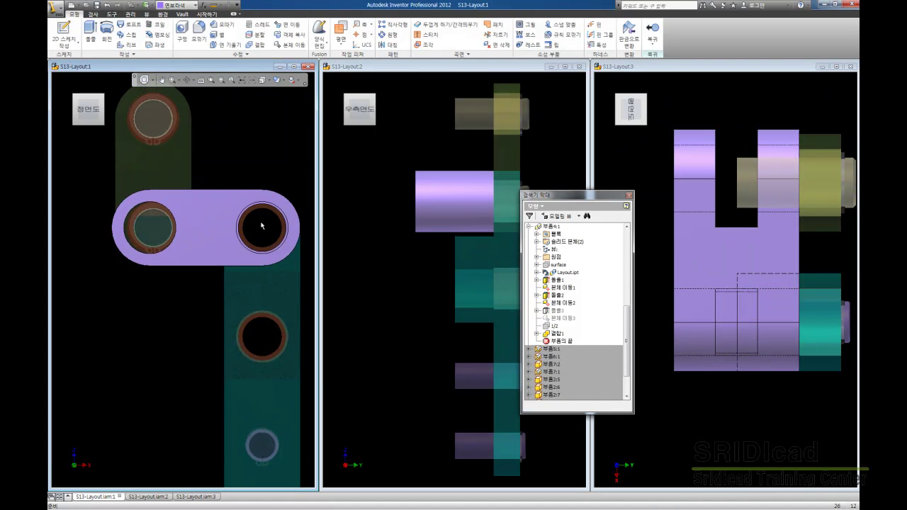
scroll(171, 255, up, 2)
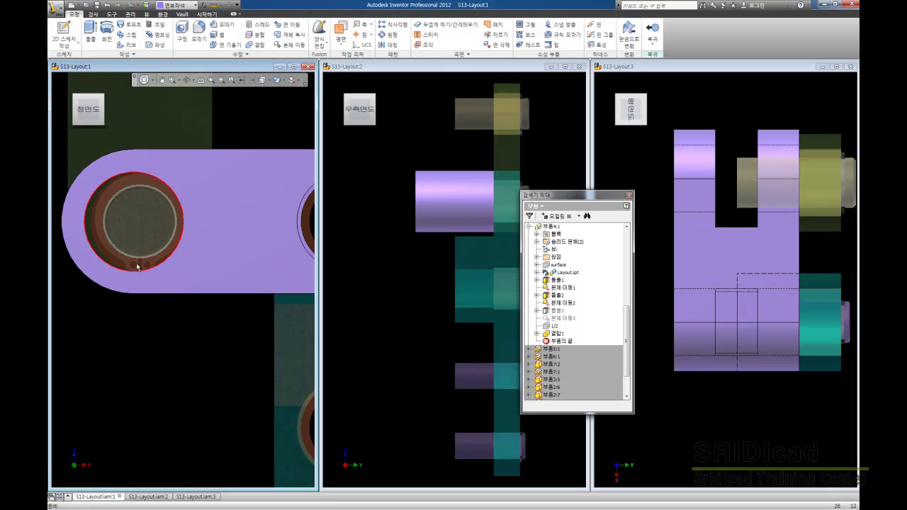
scroll(178, 212, down, 1)
scroll(180, 270, down, 1)
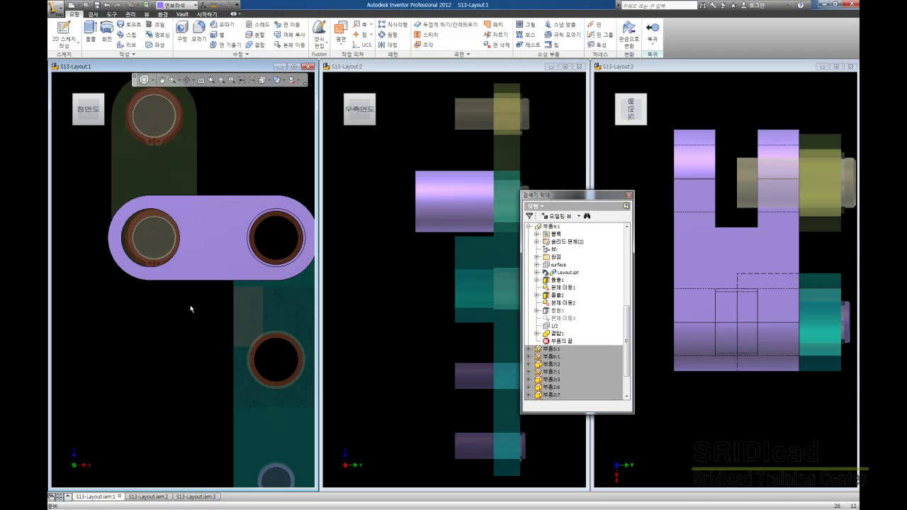
drag(190, 309, 193, 316)
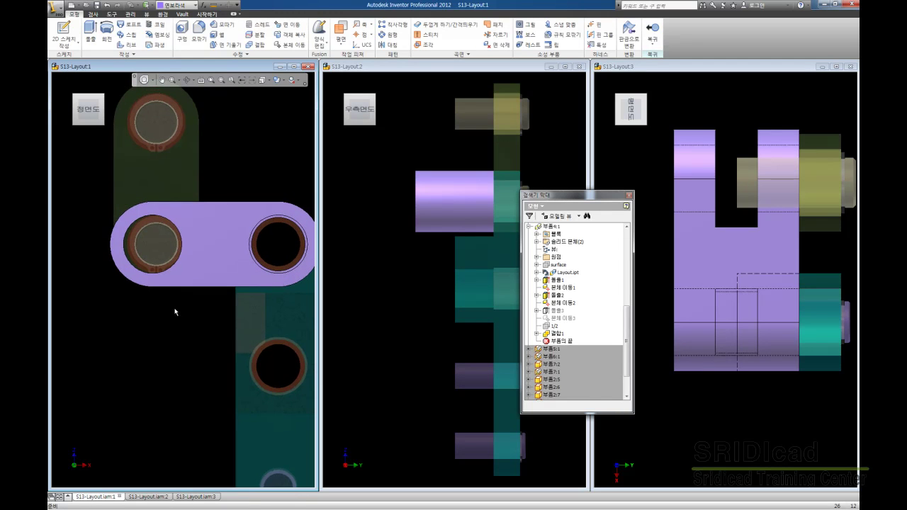
click(203, 249)
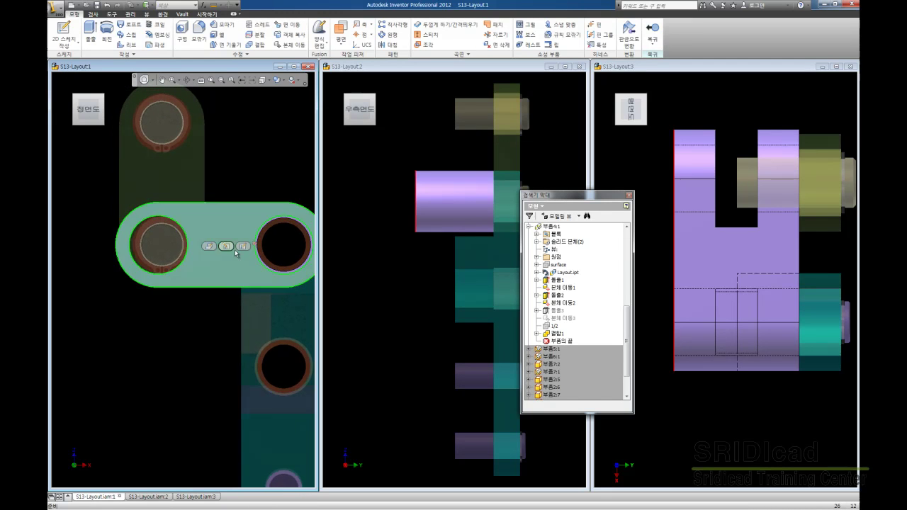
click(240, 247)
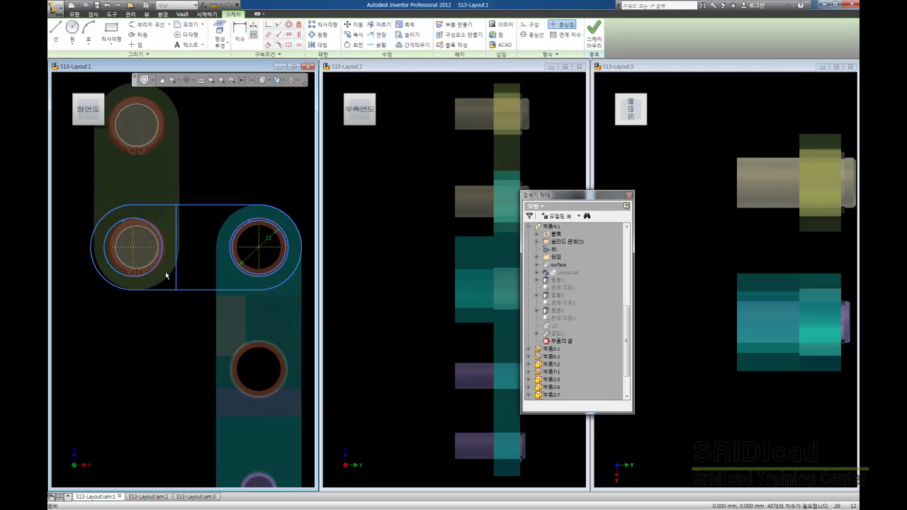
- Project the link's outer circle into the sketch
scroll(166, 275, up, 2)
scroll(242, 236, up, 2)
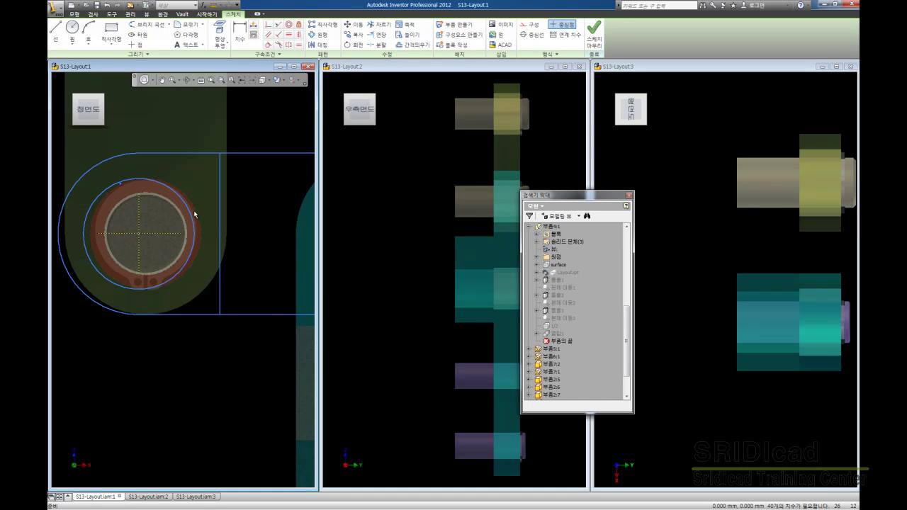
click(219, 30)
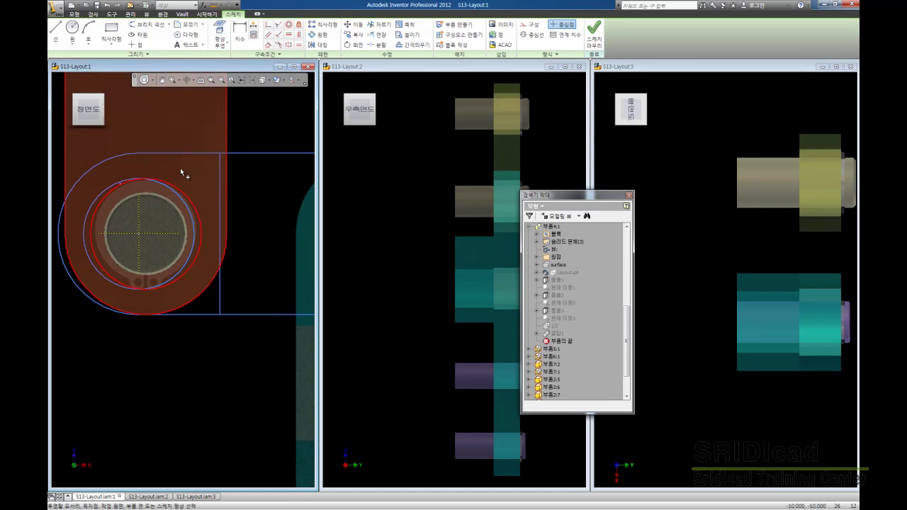
click(117, 191)
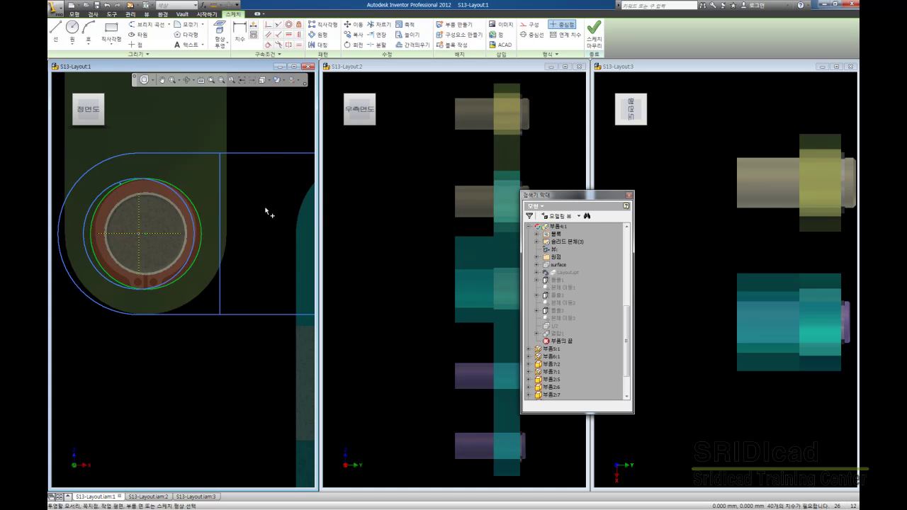
right_click(266, 207)
click(252, 234)
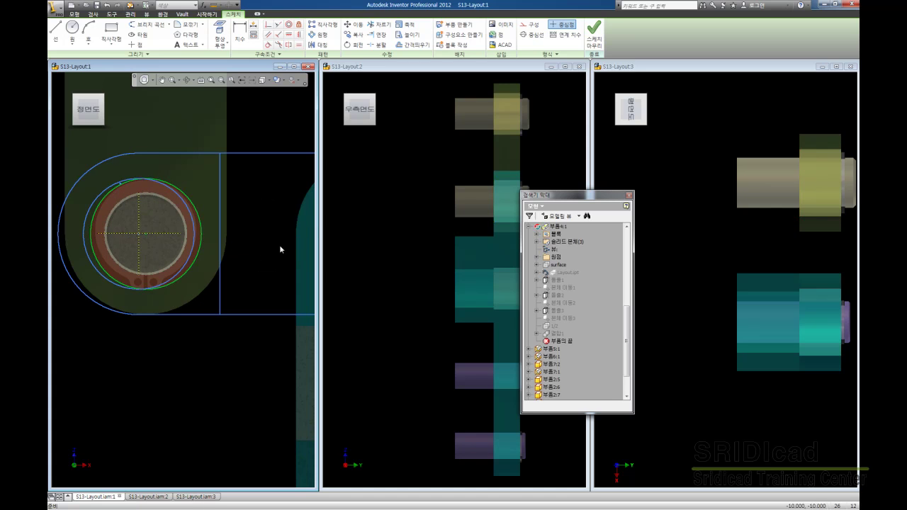
drag(629, 317, 630, 306)
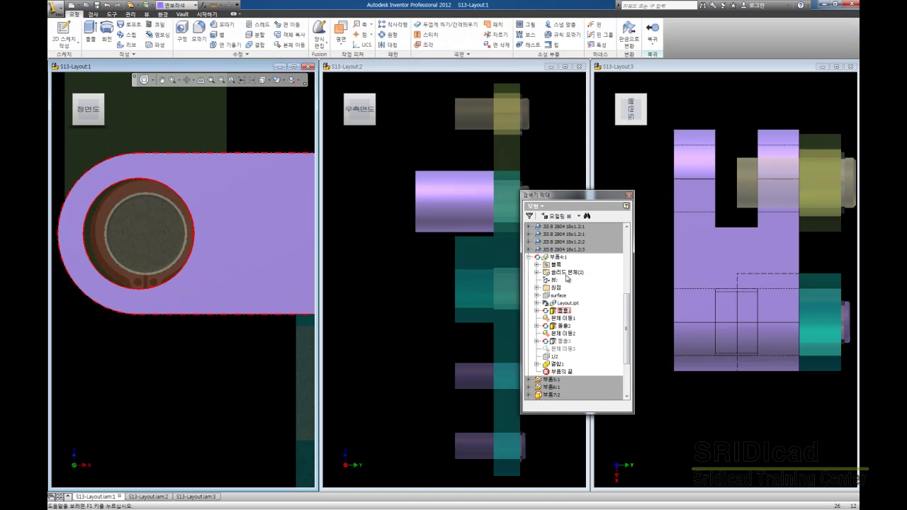
- Finish the sketch and return from part editing to the assembly
right_click(569, 311)
click(595, 431)
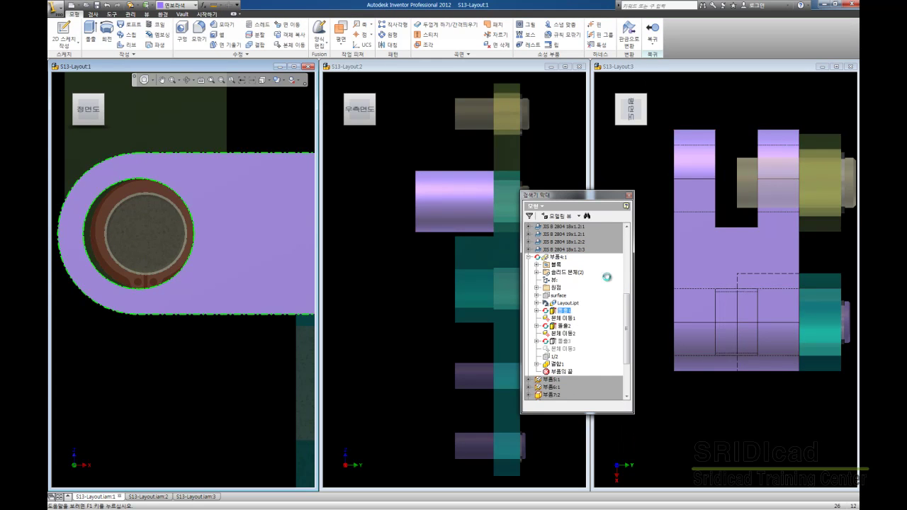
click(652, 30)
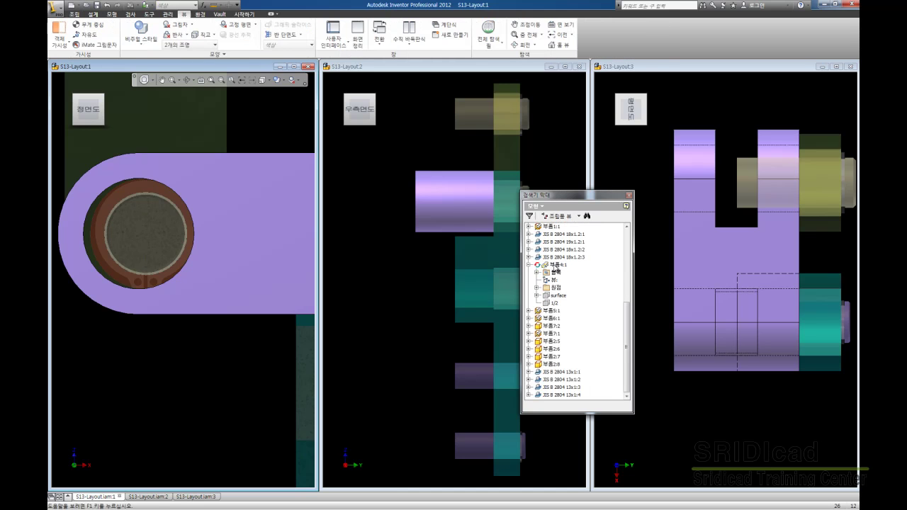
right_click(556, 267)
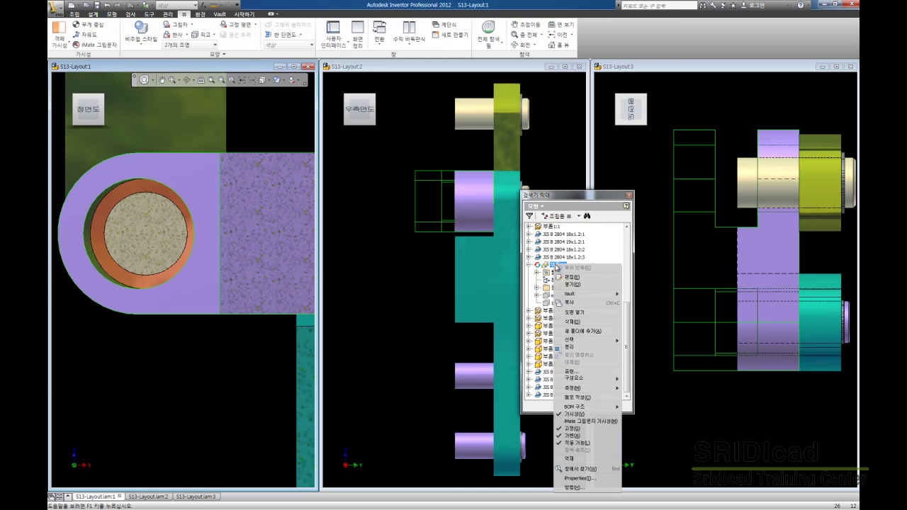
click(588, 434)
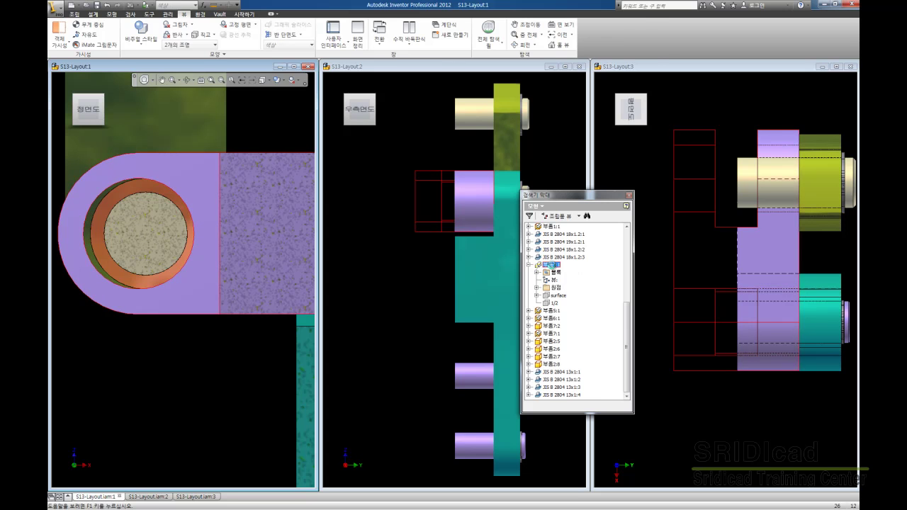
- Edit part 부품4:1 in place and review its 돌출1 and 돌출2 features
double_click(551, 264)
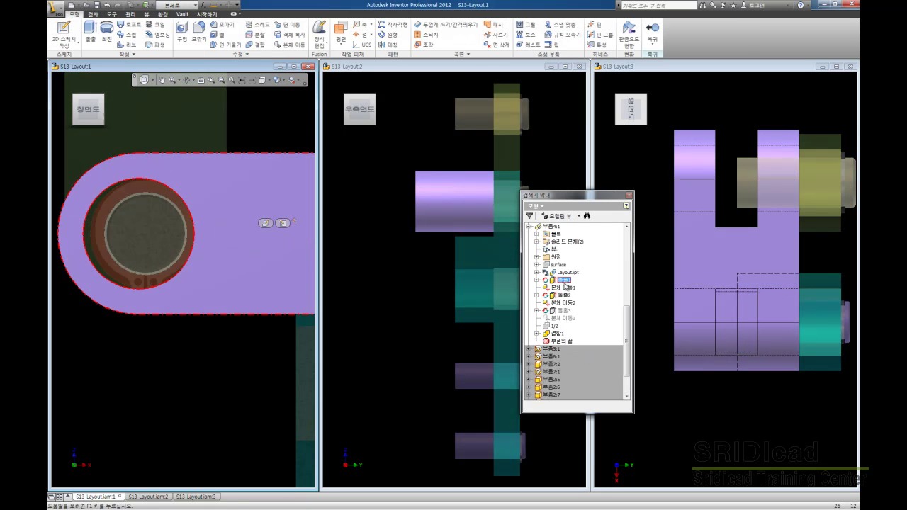
right_click(564, 282)
click(590, 407)
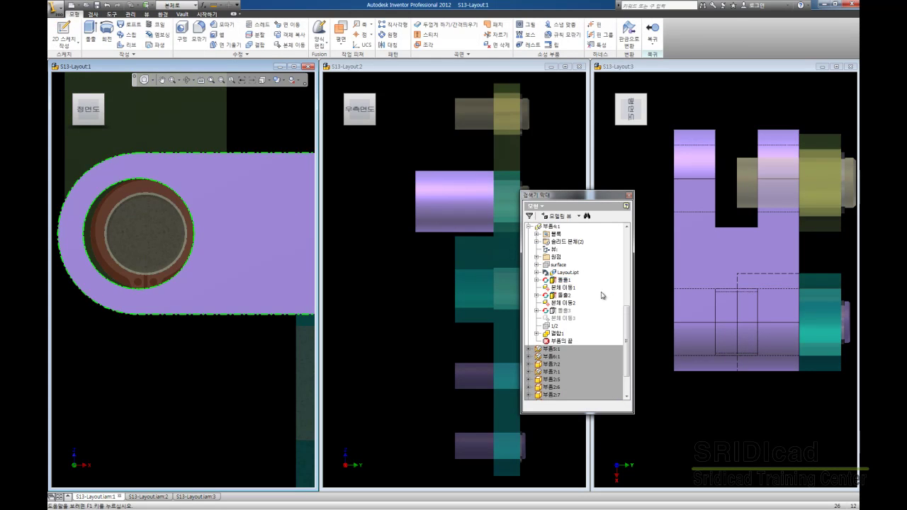
right_click(565, 296)
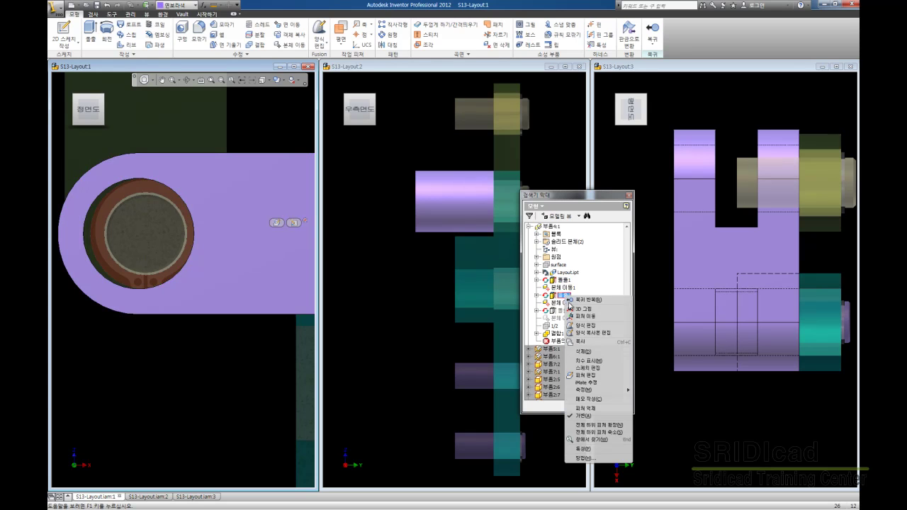
click(598, 248)
click(659, 48)
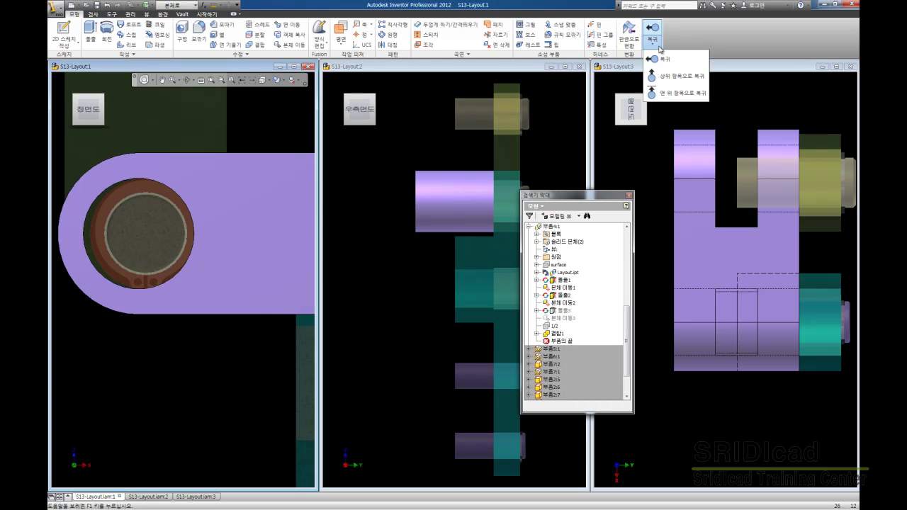
- Re-enter the purple link for in-place editing and expand 돌출1 to its sketch and 참조1
click(677, 93)
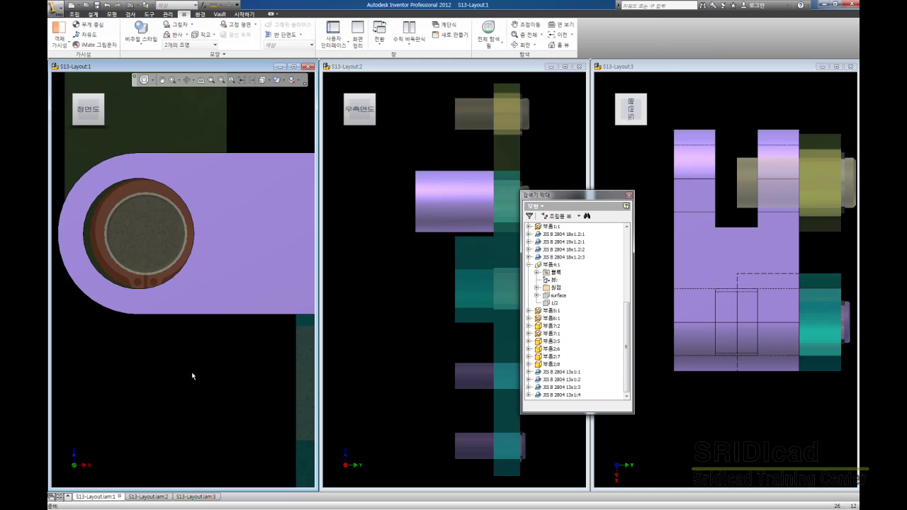
double_click(203, 255)
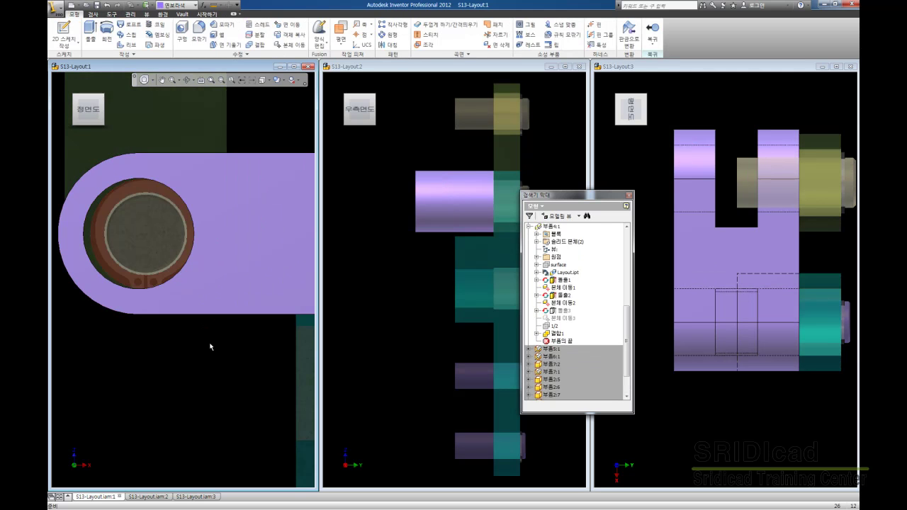
click(537, 280)
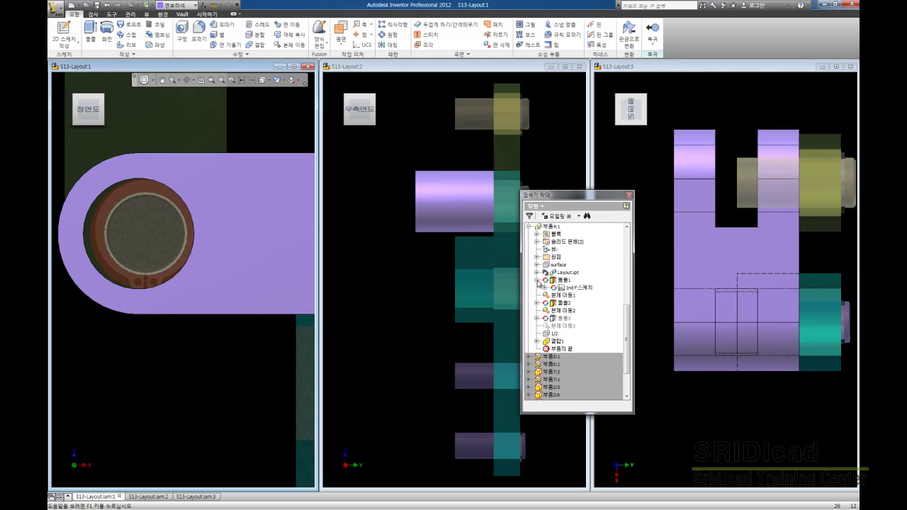
click(567, 288)
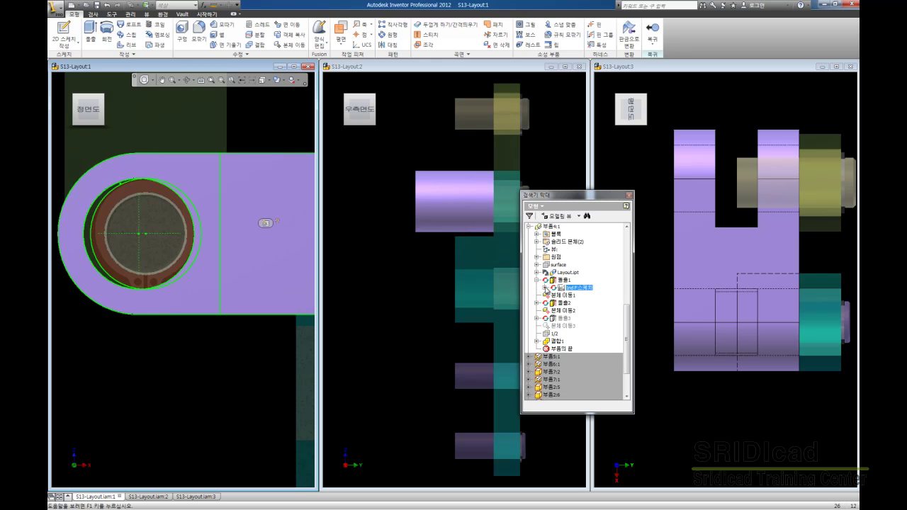
click(544, 288)
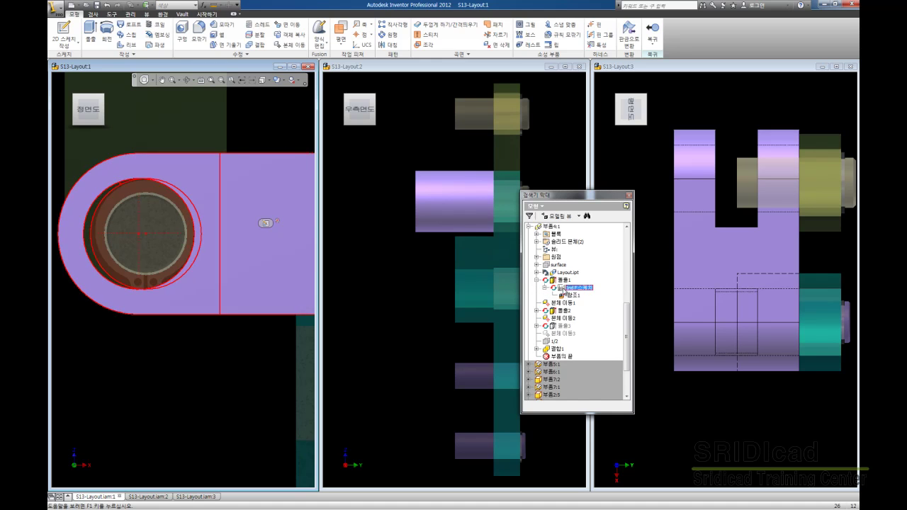
- Open the 돌출1 sketch for editing and finish it
click(551, 228)
click(563, 288)
double_click(564, 288)
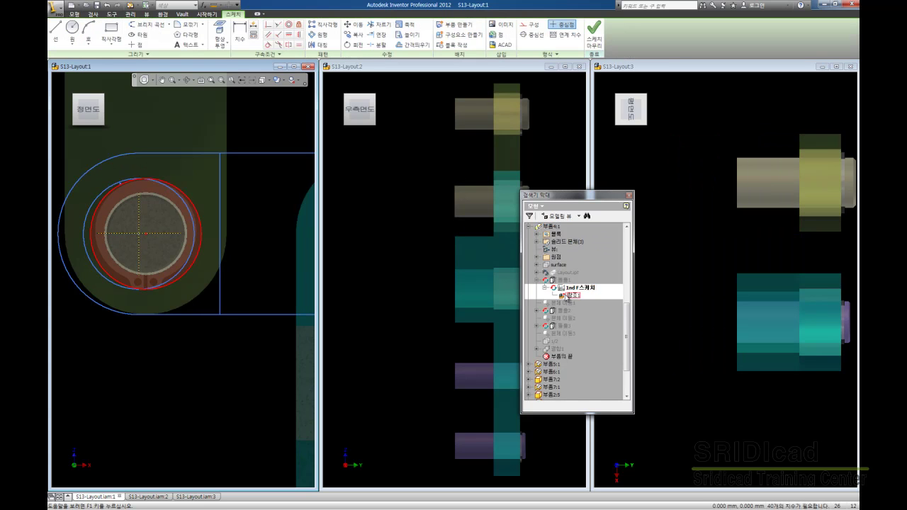
right_click(566, 292)
click(597, 47)
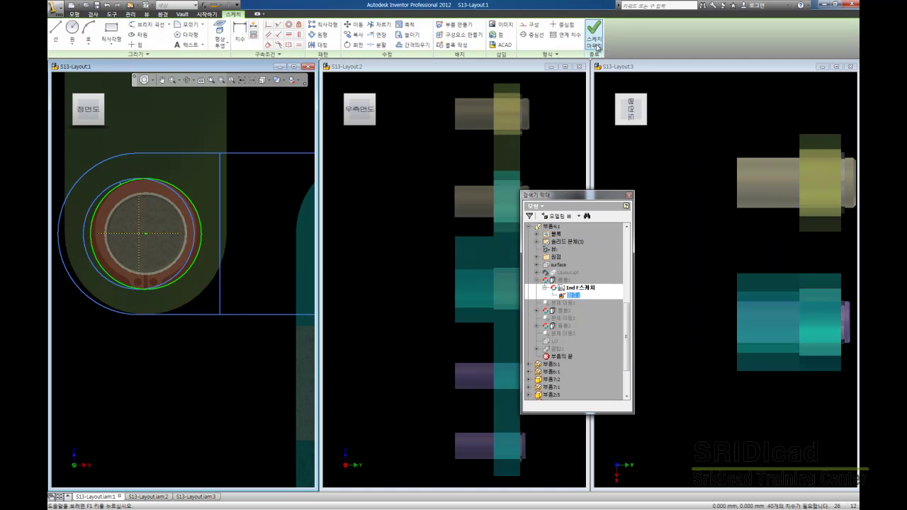
click(593, 36)
- Break the sketch's 참조1 reference and toggle Adaptive on extrusion 돌출1
right_click(574, 298)
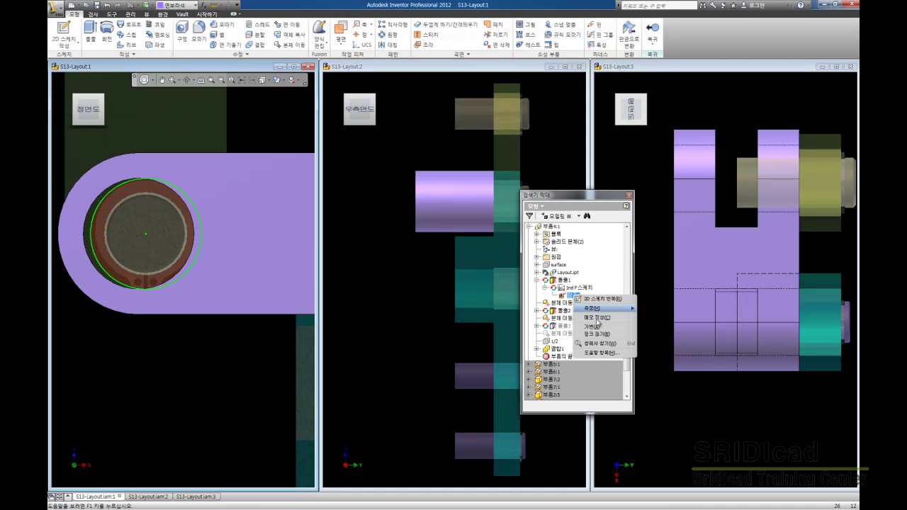
click(598, 337)
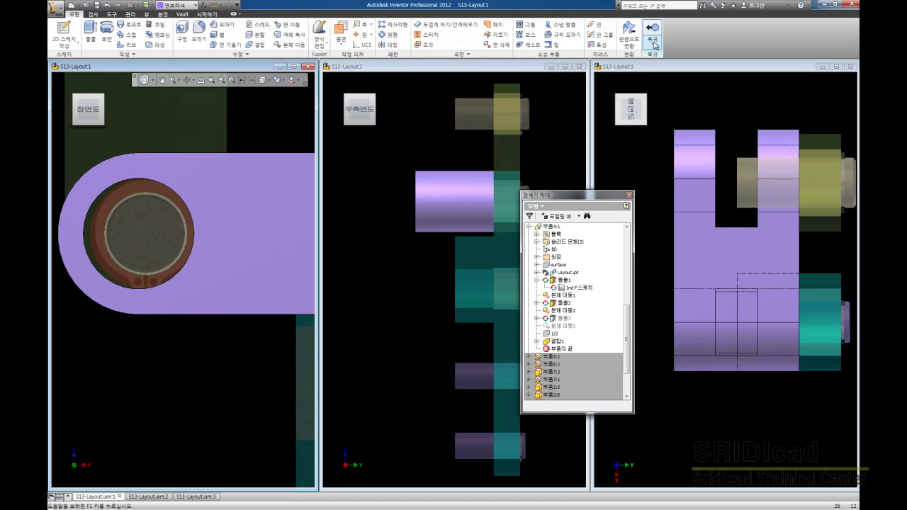
right_click(562, 280)
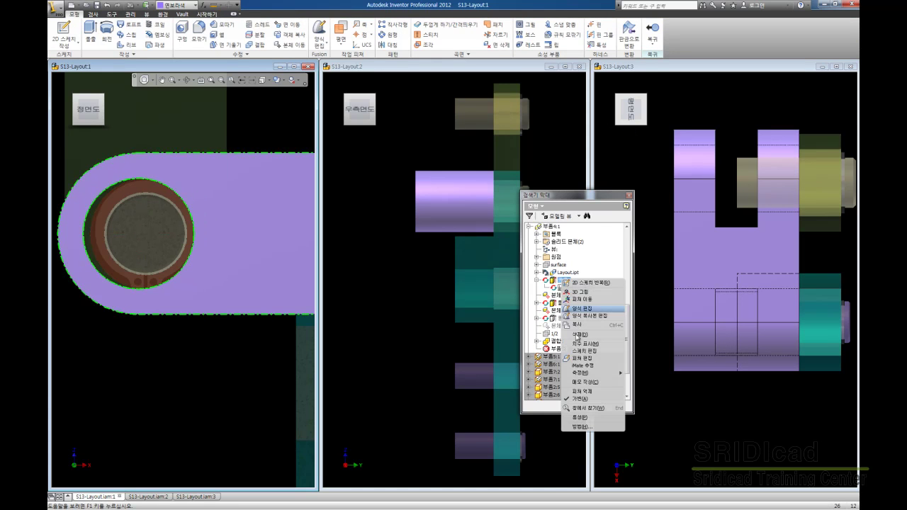
click(579, 399)
click(207, 379)
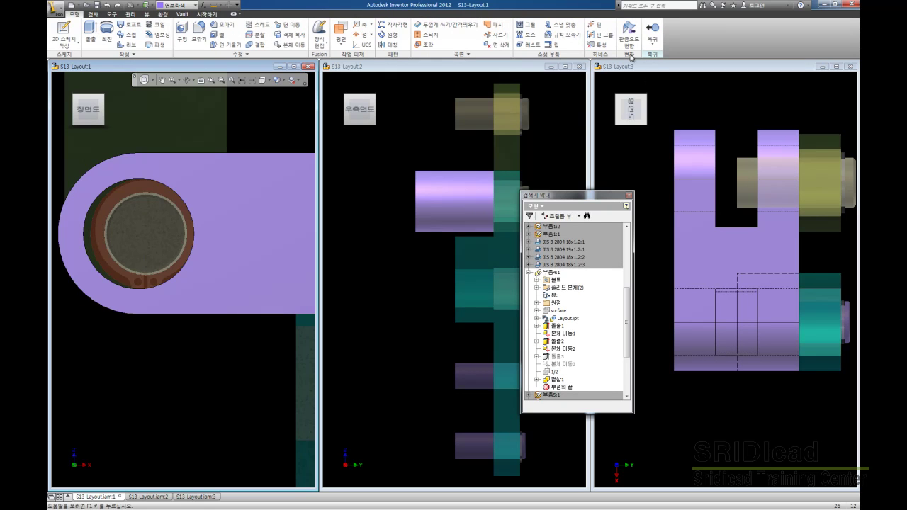
click(652, 39)
- Finish editing part 부품4:1 and return to the S13-Layout assembly top level
click(664, 61)
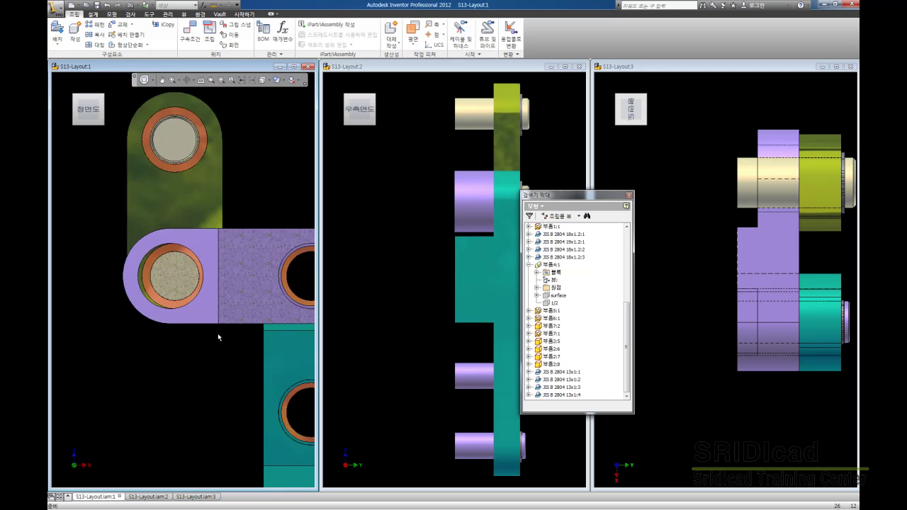
click(144, 80)
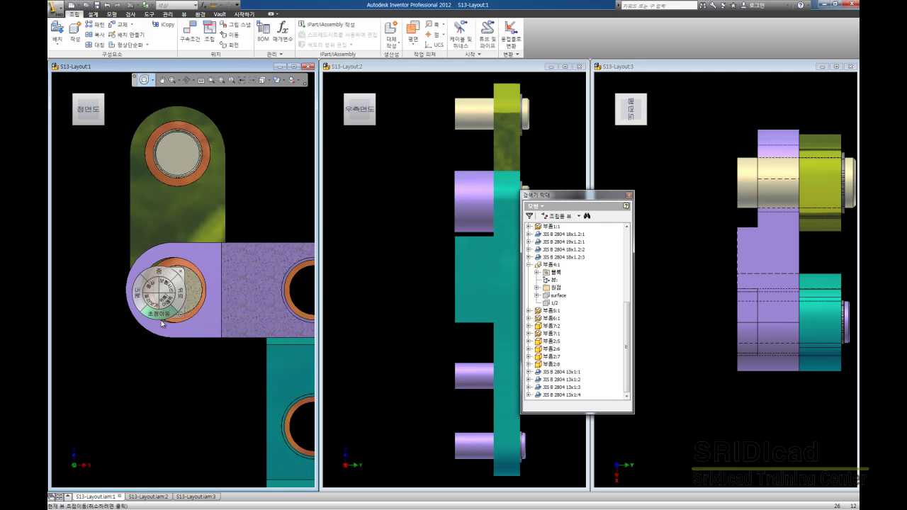
mouse_move(162, 323)
mouse_down()
mouse_move(164, 306)
mouse_move(178, 318)
mouse_move(194, 311)
mouse_up()
- Zoom toward the link's pin and start a Minimum Distance measurement
click(195, 311)
click(194, 311)
scroll(223, 425, up, 2)
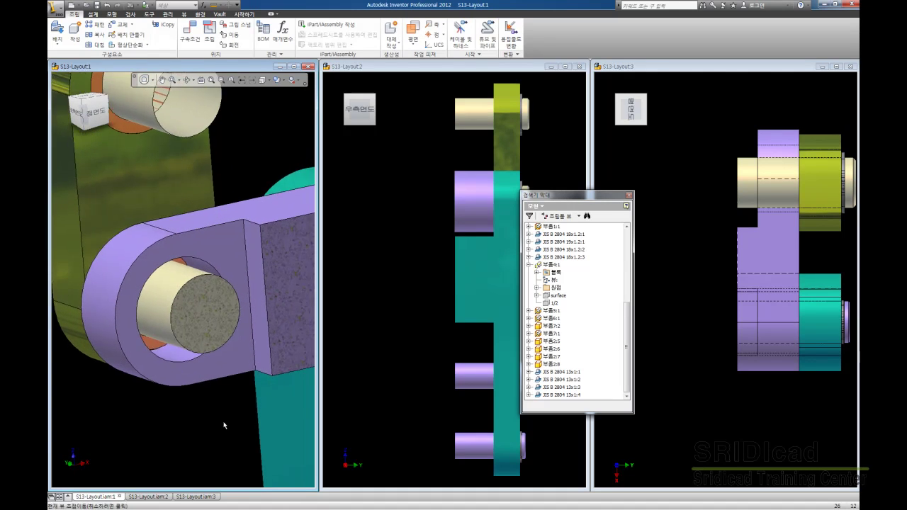
click(213, 5)
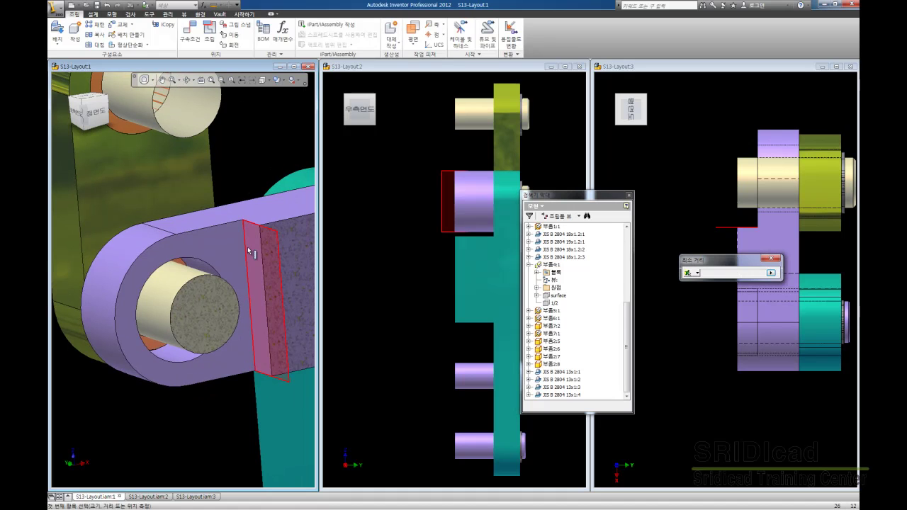